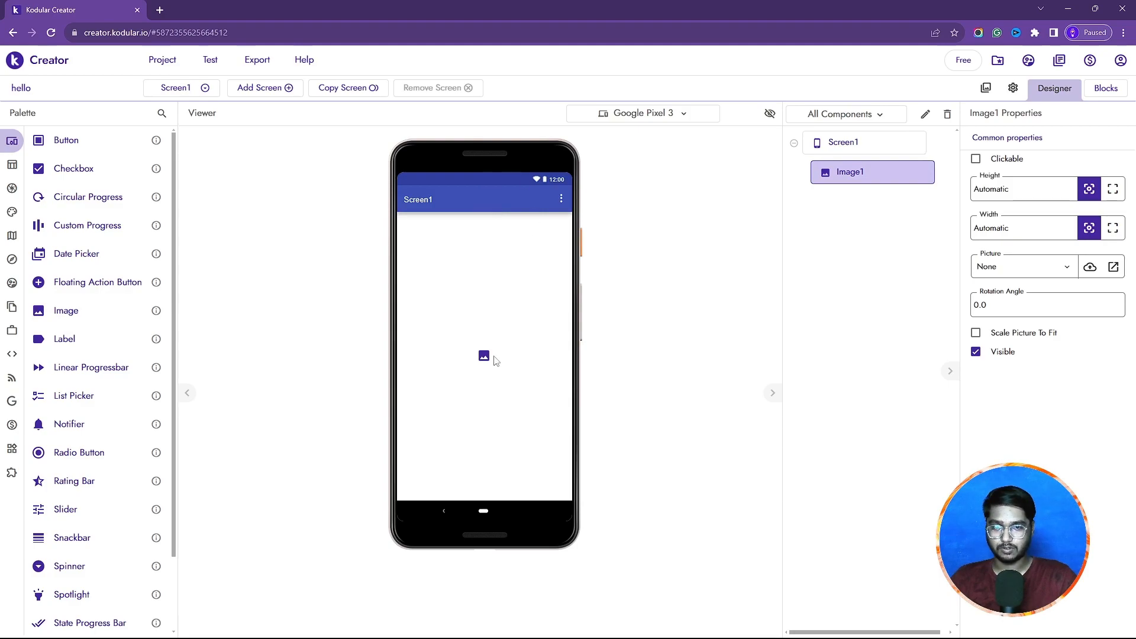
Select the Image1 component and make it clickable.
click(483, 371)
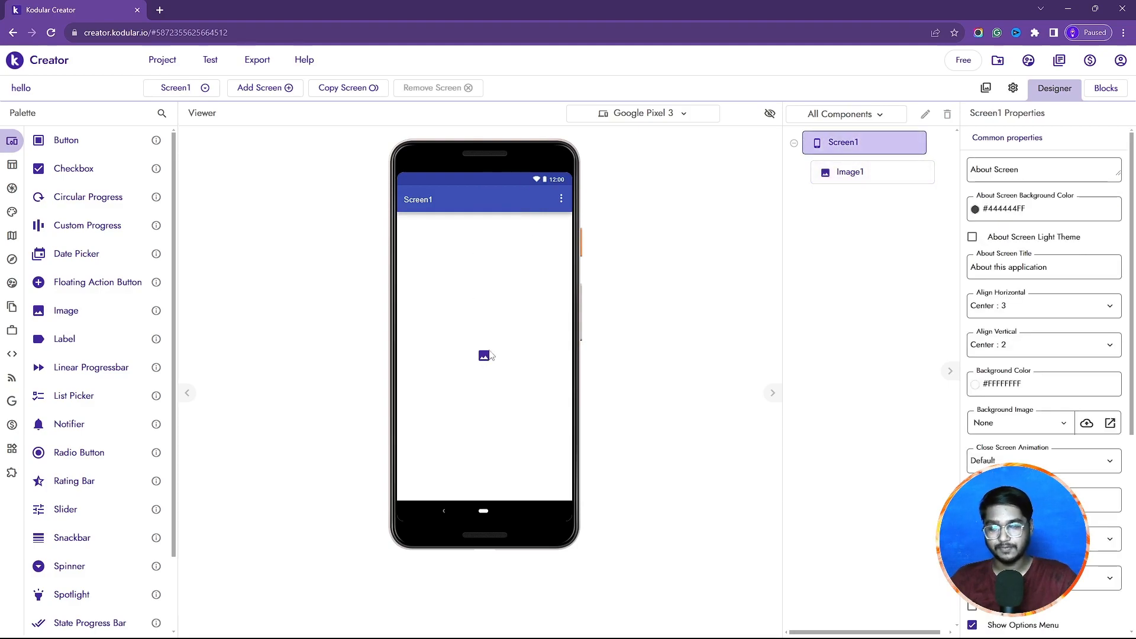
click(855, 172)
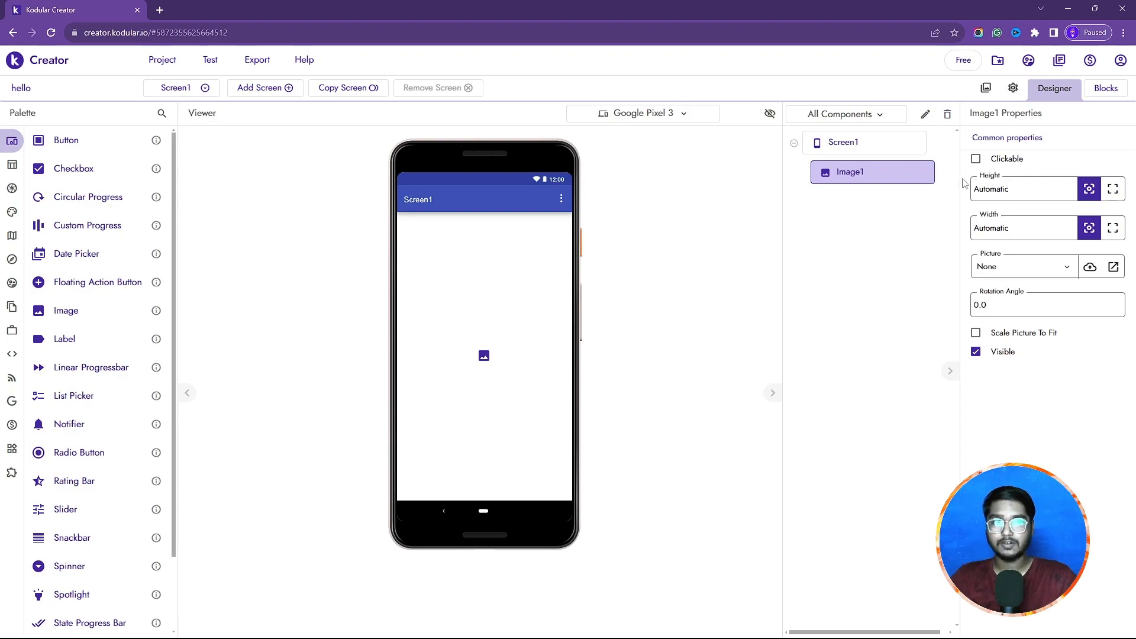
click(976, 161)
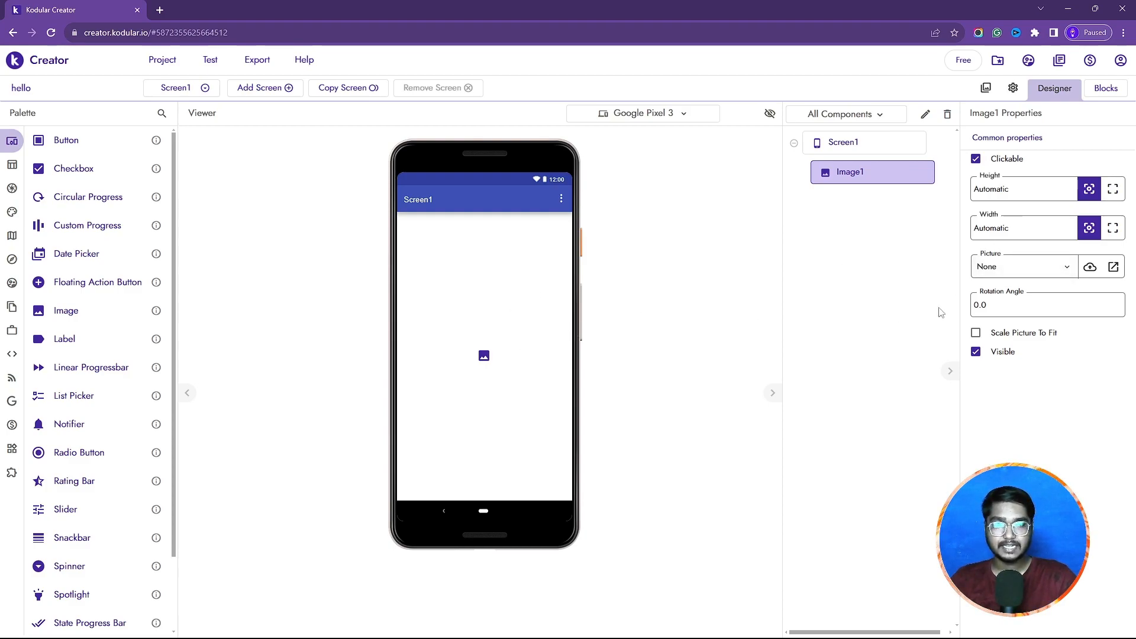
click(999, 277)
click(893, 295)
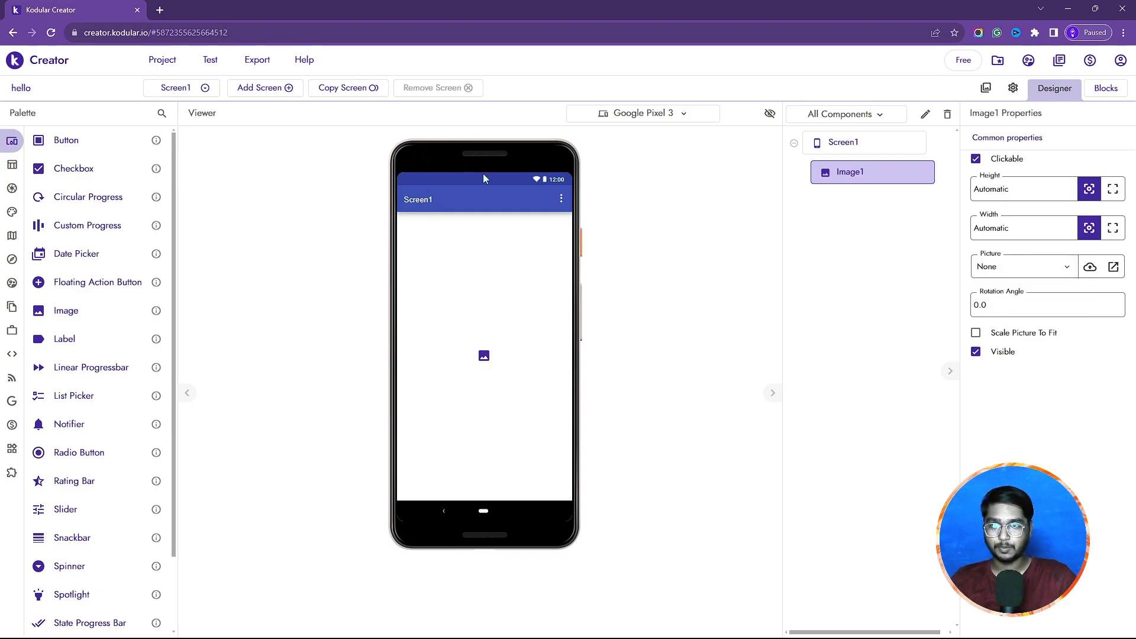
Upload a JPG picture from the Desktop folder to the project's assets.
click(1088, 268)
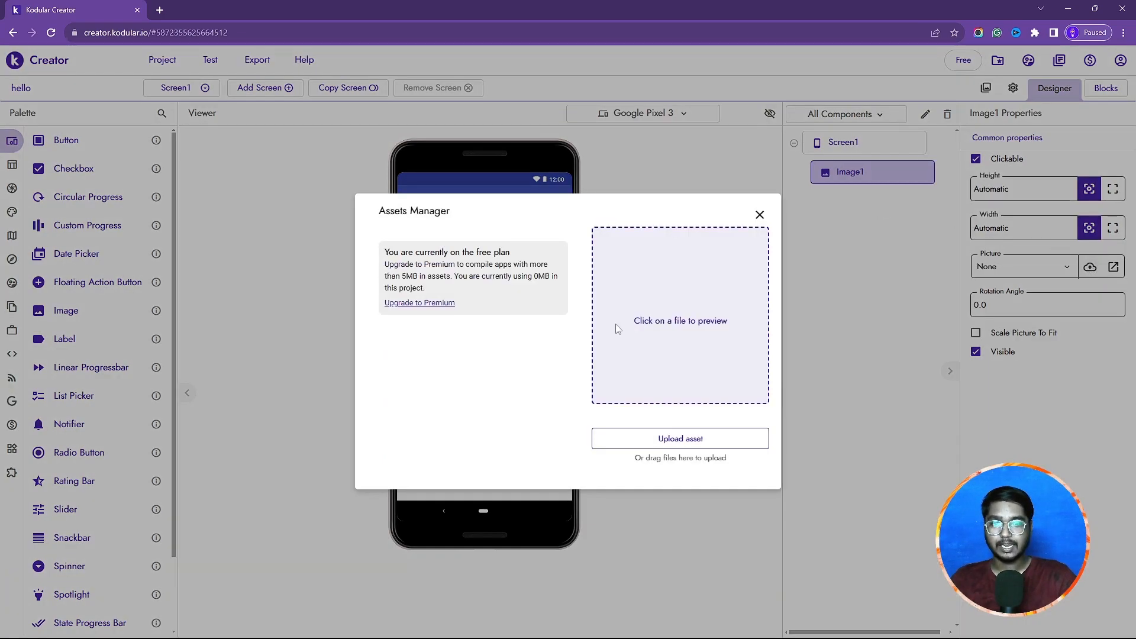
click(672, 440)
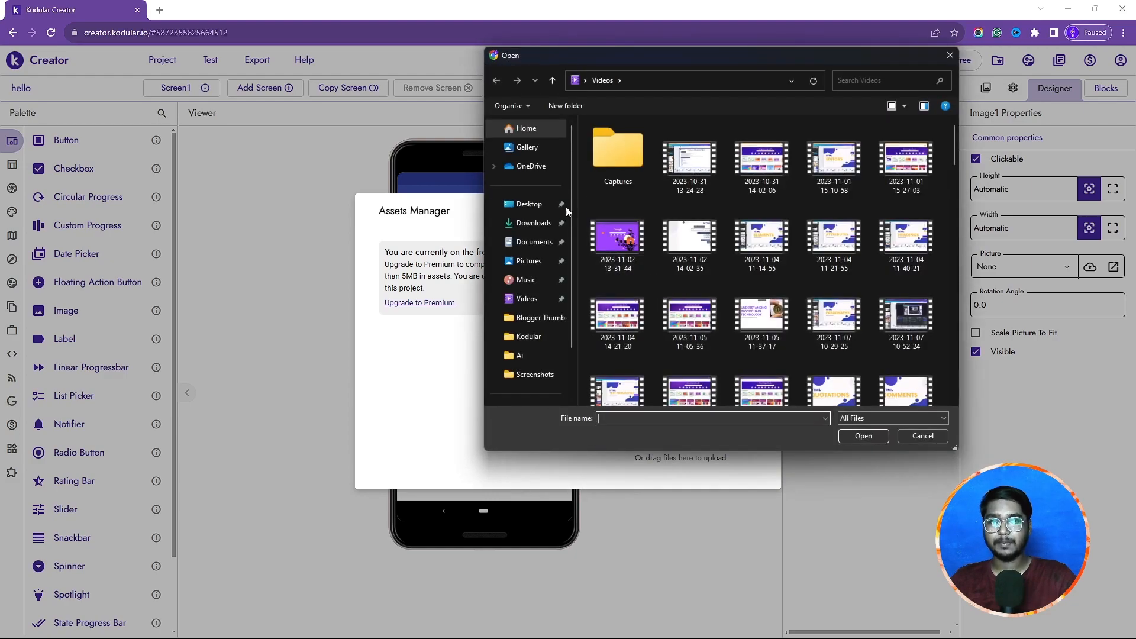
click(528, 203)
scroll(771, 290, down, 5)
scroll(772, 290, up, 5)
scroll(853, 324, down, 2)
click(690, 266)
click(863, 436)
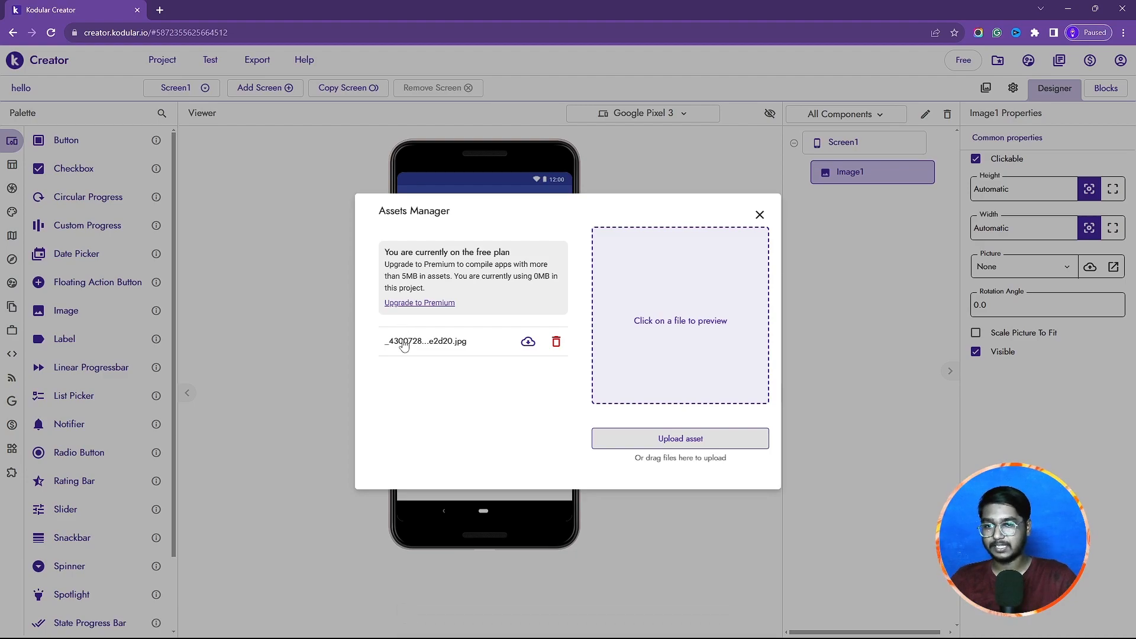
Preview the uploaded JPG asset and set it as the picture of Image1.
click(405, 345)
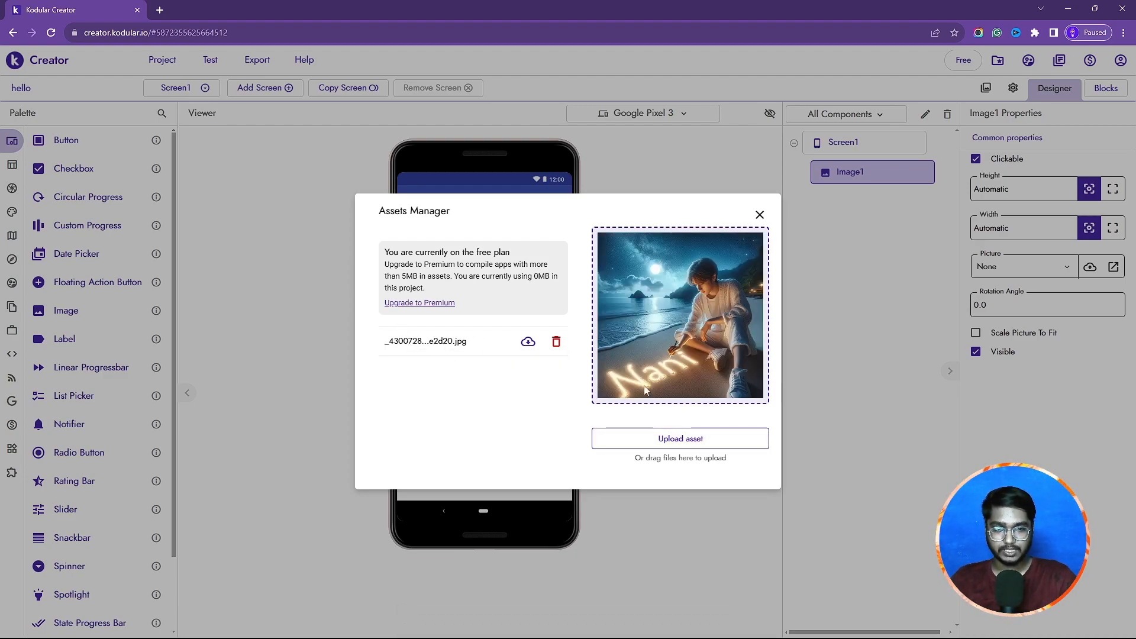
click(757, 215)
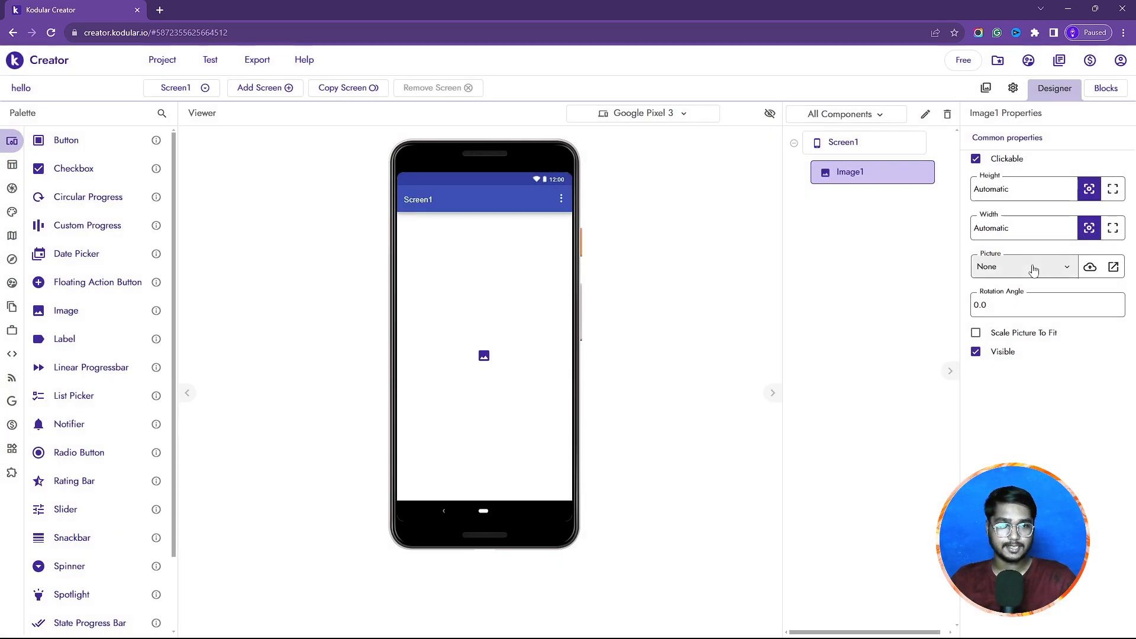
click(991, 269)
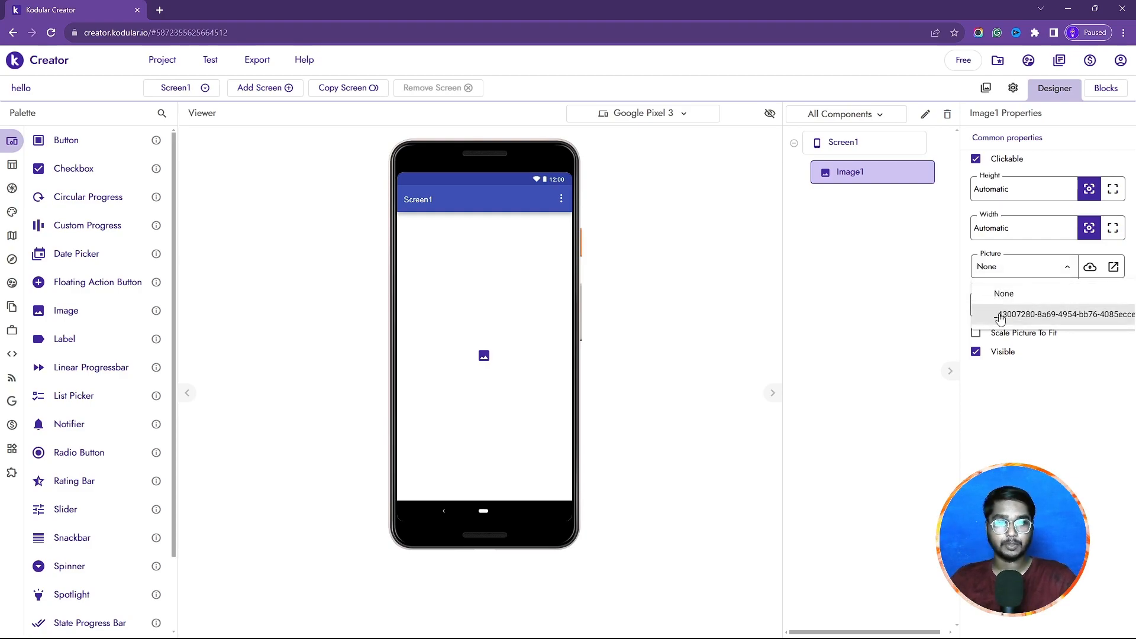
click(1033, 313)
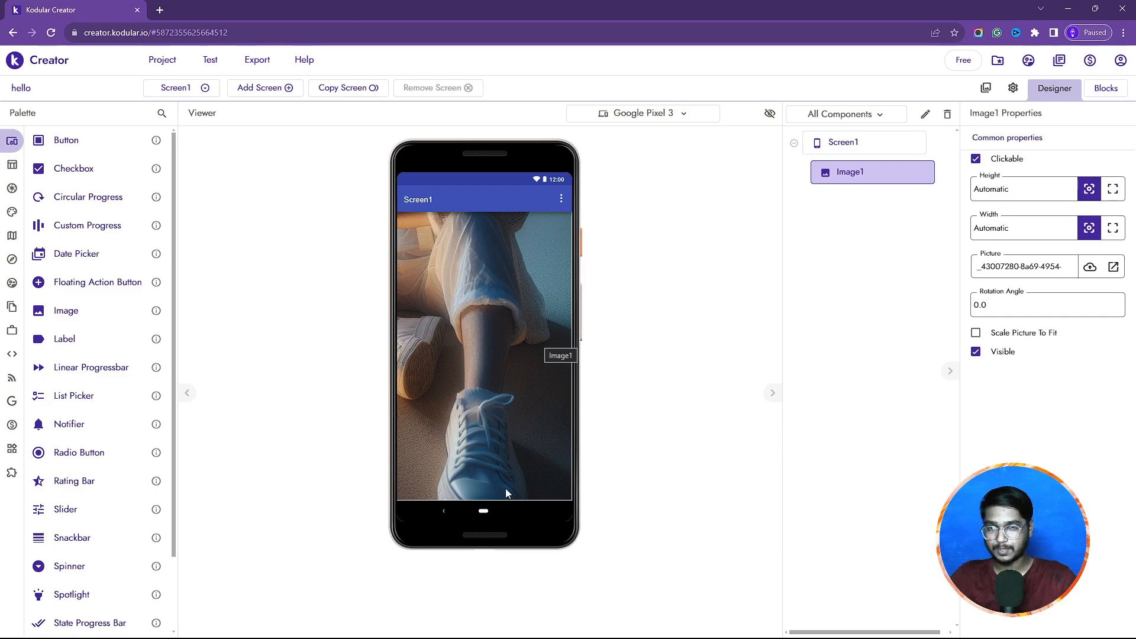
Set Image1's height to 100px and its width to 150px.
click(1020, 194)
text(100px)
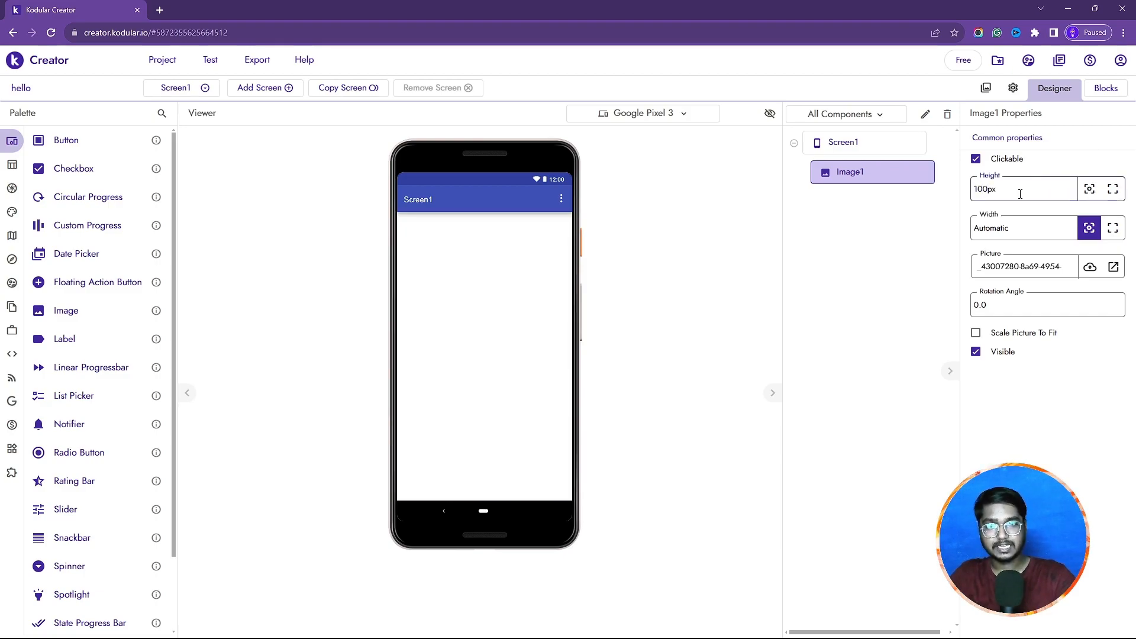
click(1003, 231)
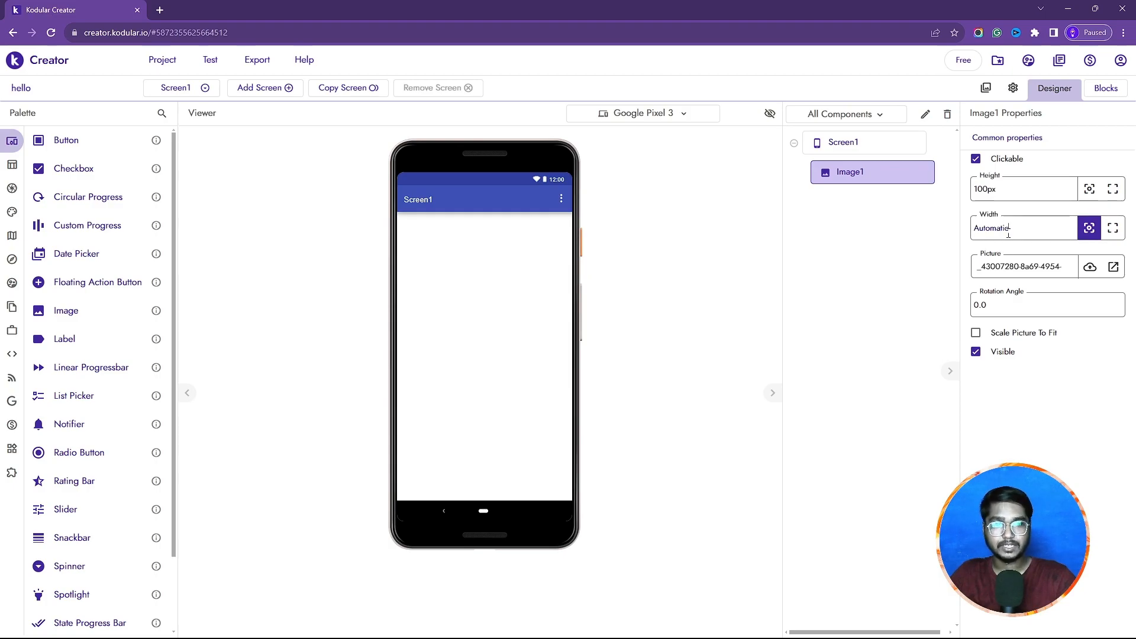
text(150px)
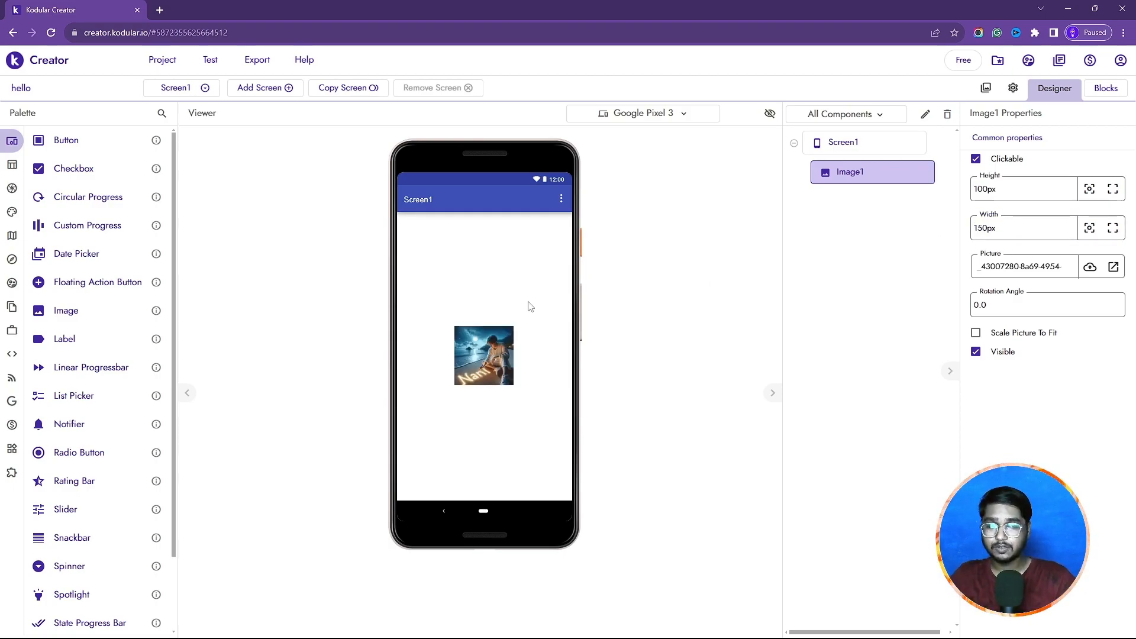
Set Image1's height to 150px.
click(1009, 185)
text(150)
key(Return)
Set both the height and the width of Image1 to 200px.
click(1009, 184)
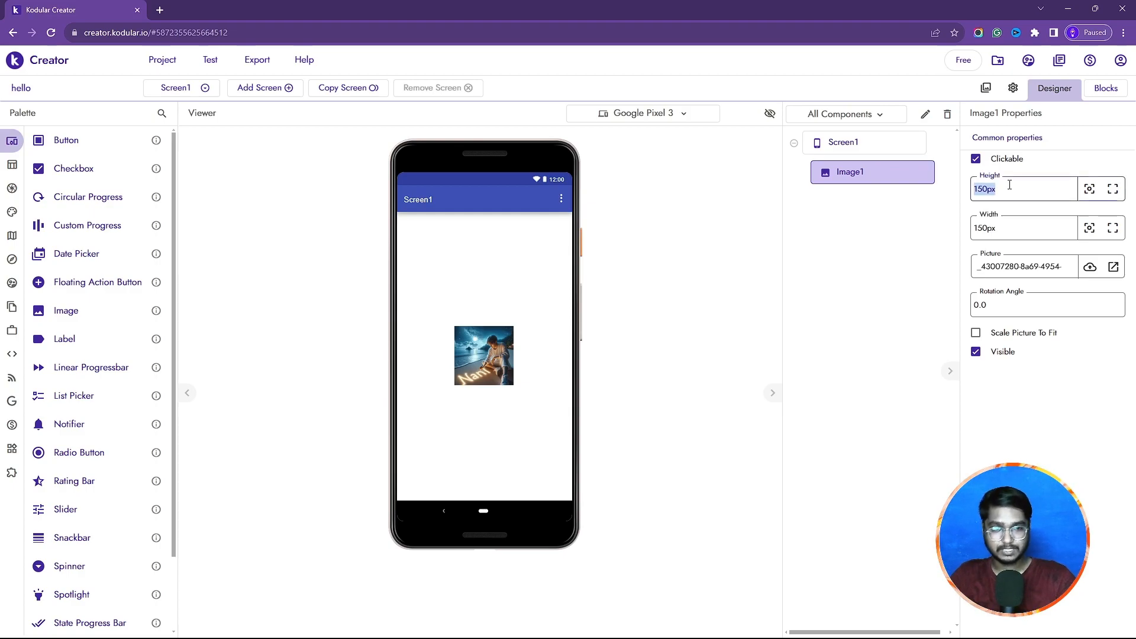
text(200)
key(Return)
click(1010, 226)
key(ctrl+a)
text(200)
key(Return)
Set Image1's height to 250px.
click(1009, 183)
key(ctrl+a)
text(250)
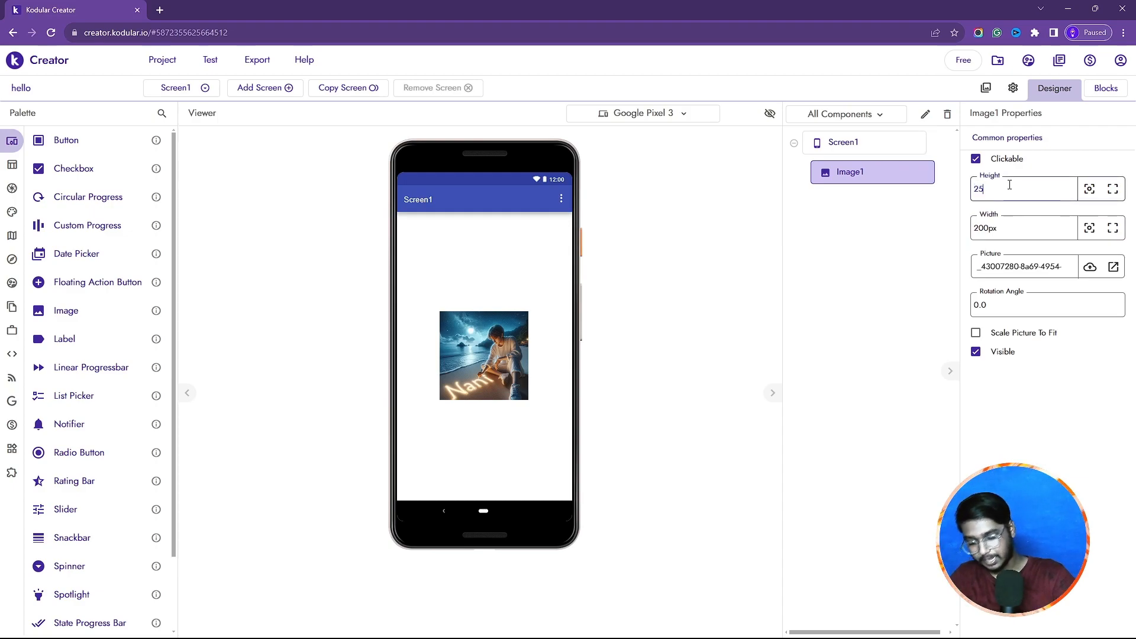
key(Return)
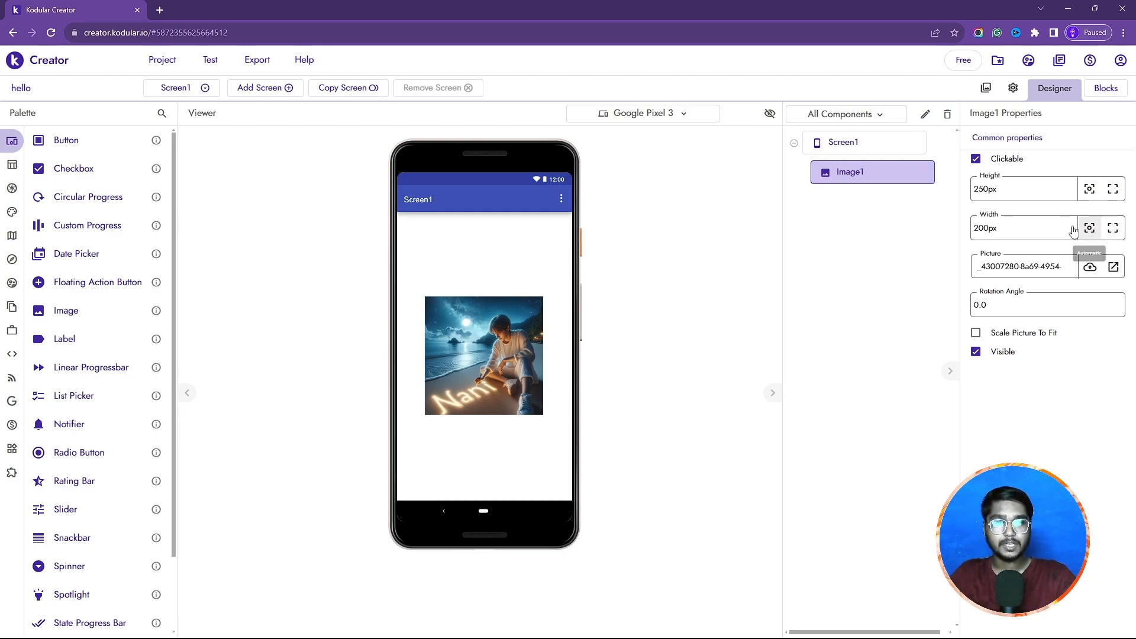
Set Image1's width and height to Fill parent and enable Scale Picture To Fit.
click(1113, 229)
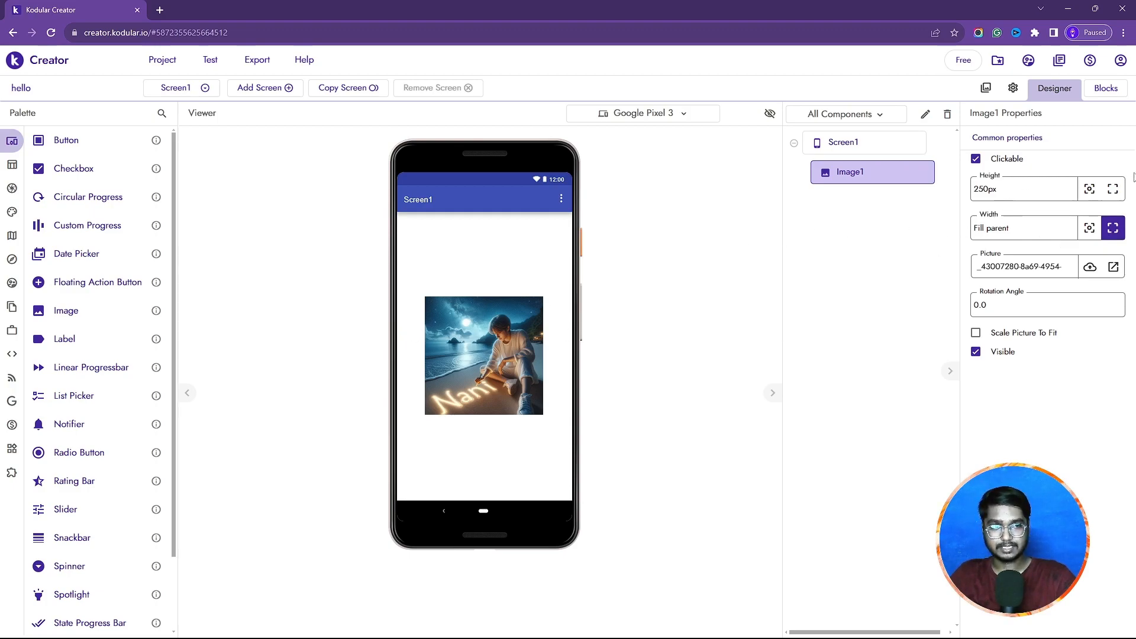
click(1113, 189)
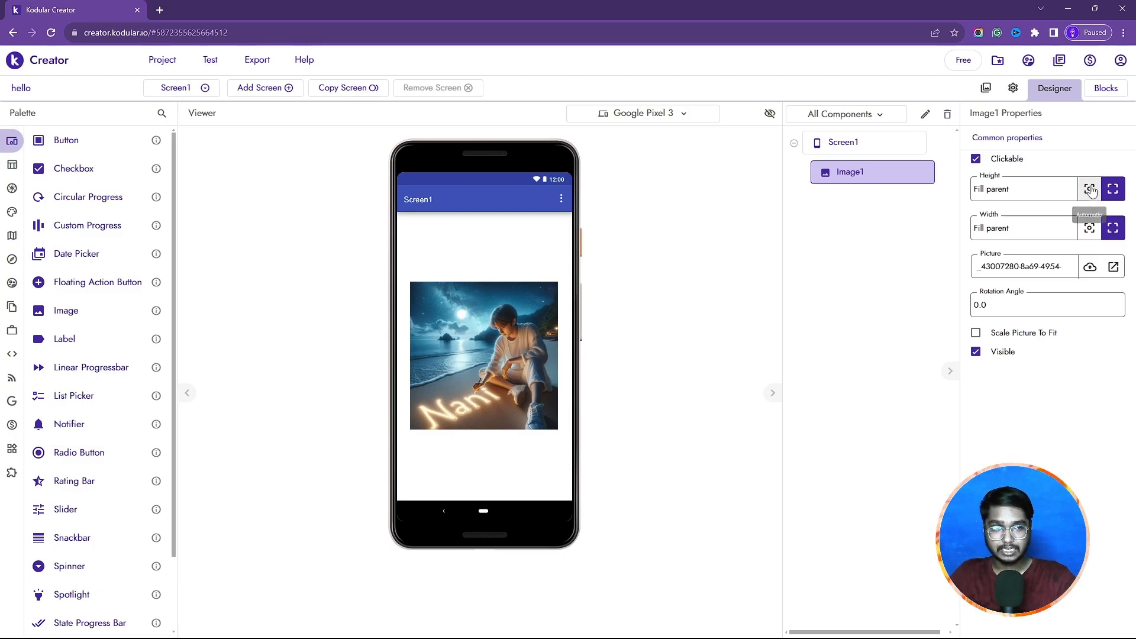
click(976, 333)
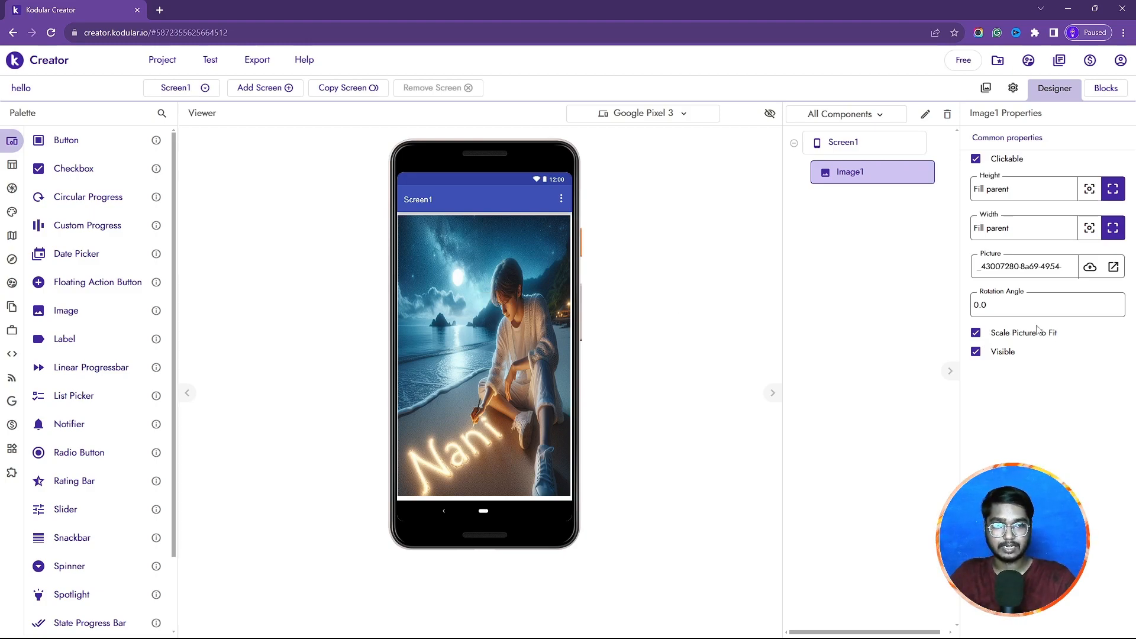
click(995, 358)
click(996, 358)
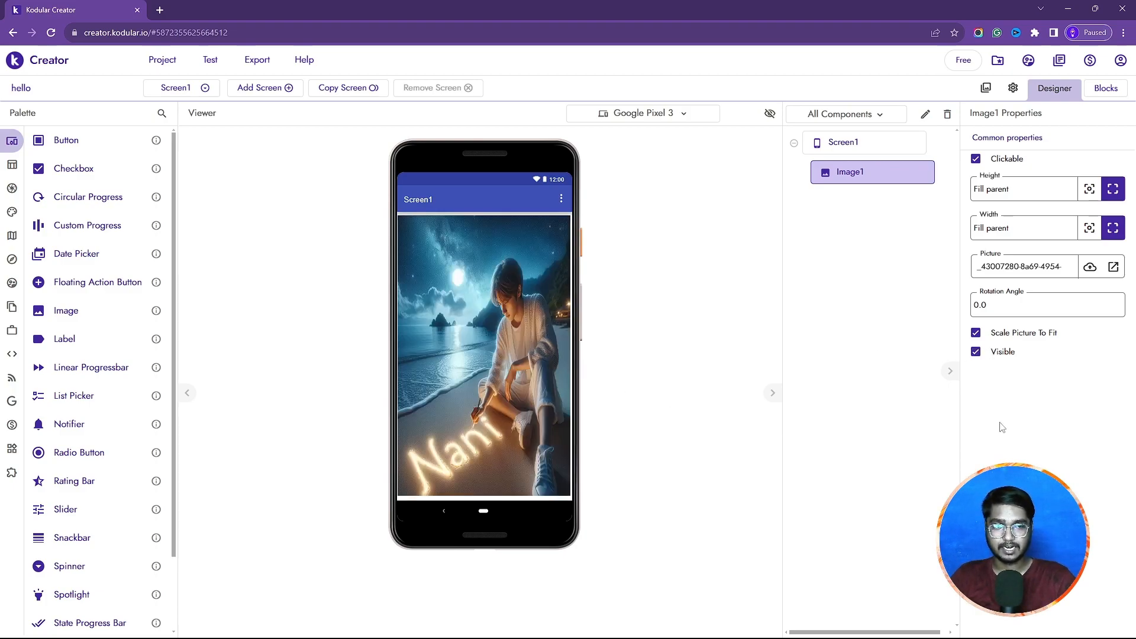
Turn off Clickable for Image1, then switch to ApowerMirror and place the mirrored phone beside the designer's phone preview.
click(984, 160)
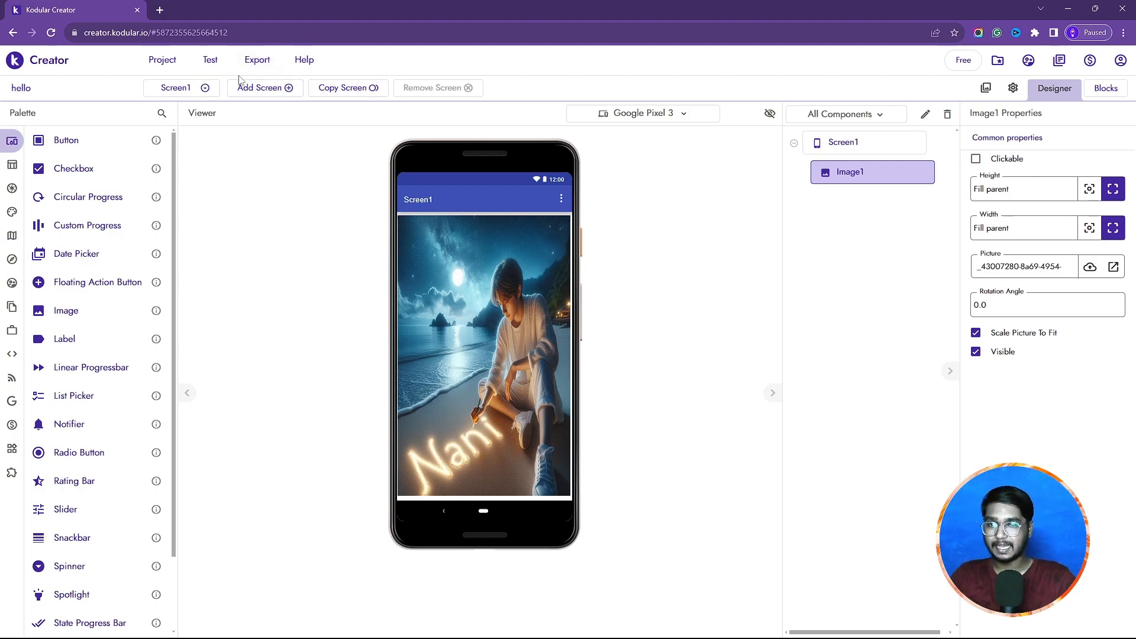
click(720, 626)
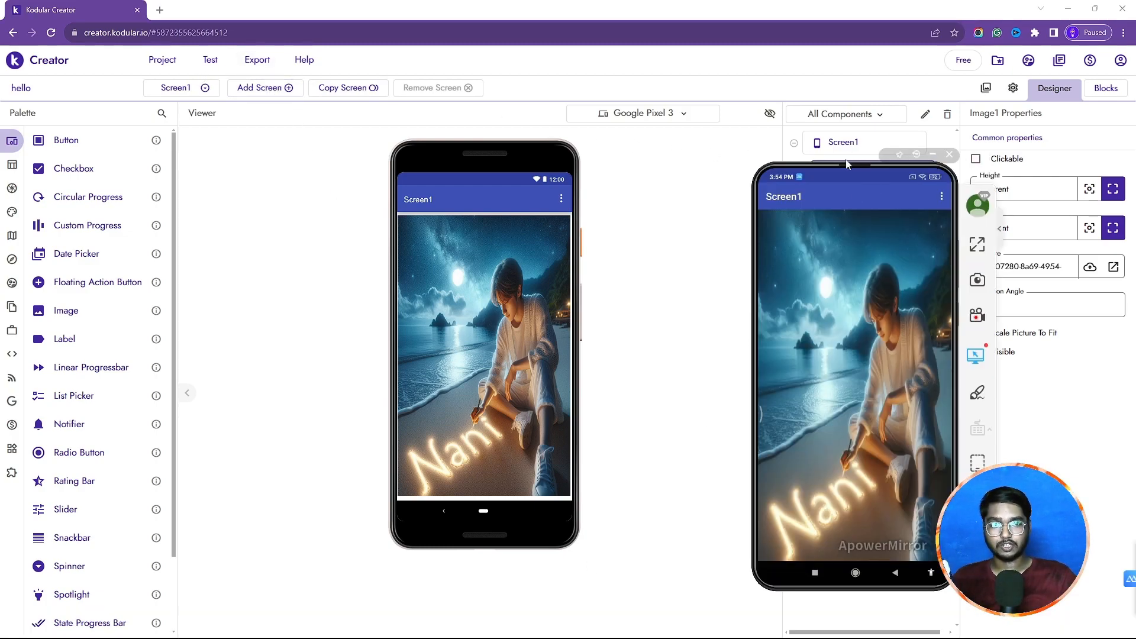
drag(853, 168, 685, 148)
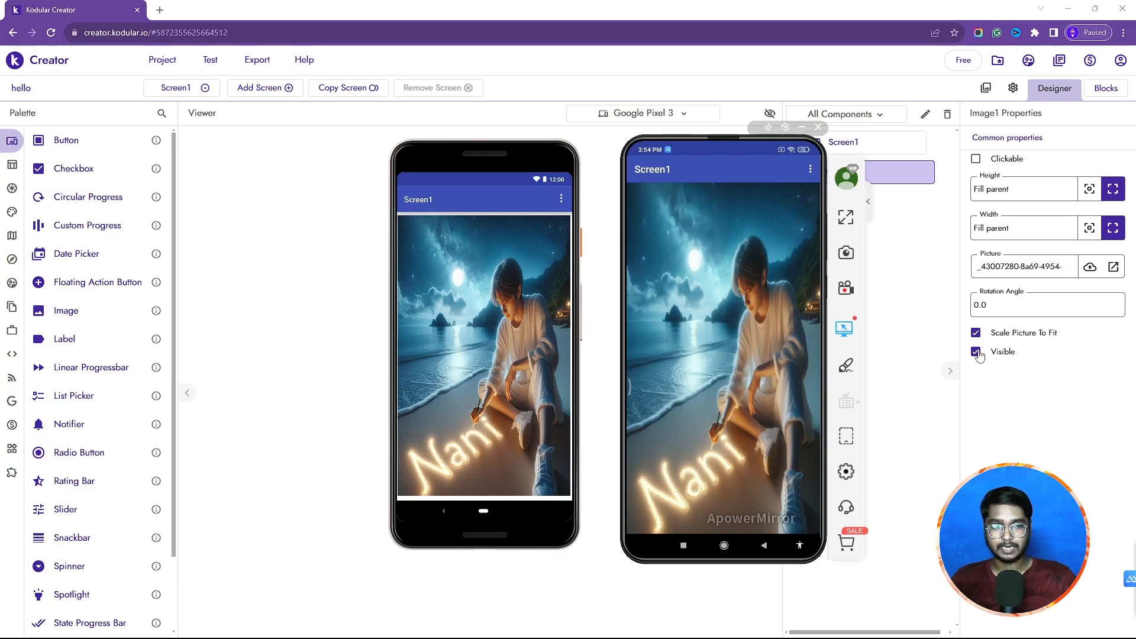
Turn off Scale Picture To Fit for Image1 and check the picture on the phone mirrored in ApowerMirror.
click(975, 333)
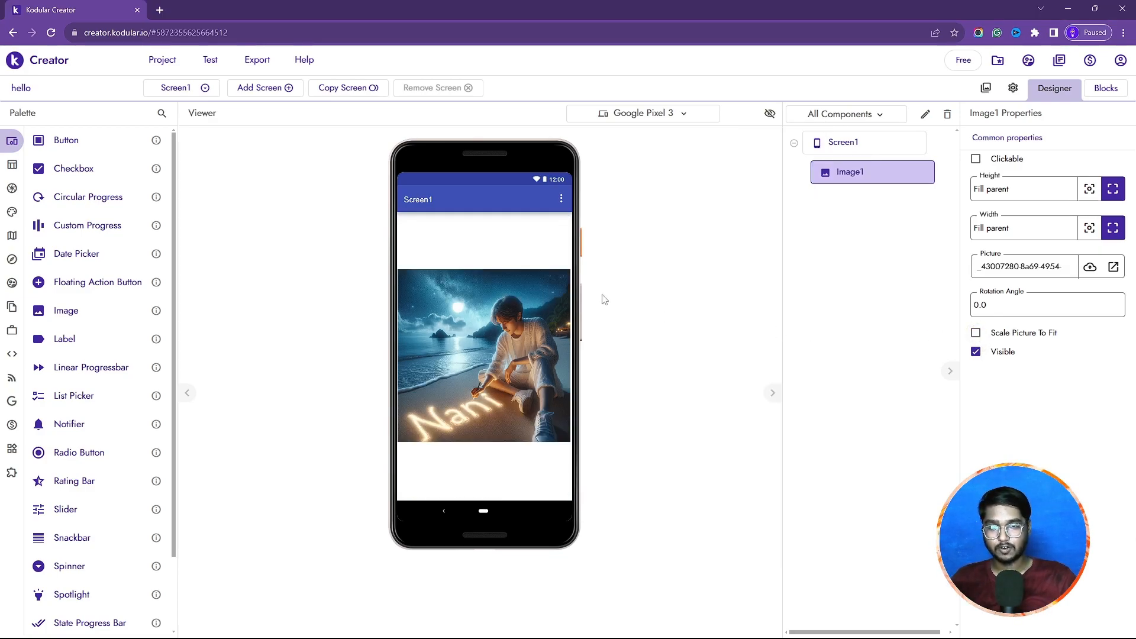
mouse_move(737, 626)
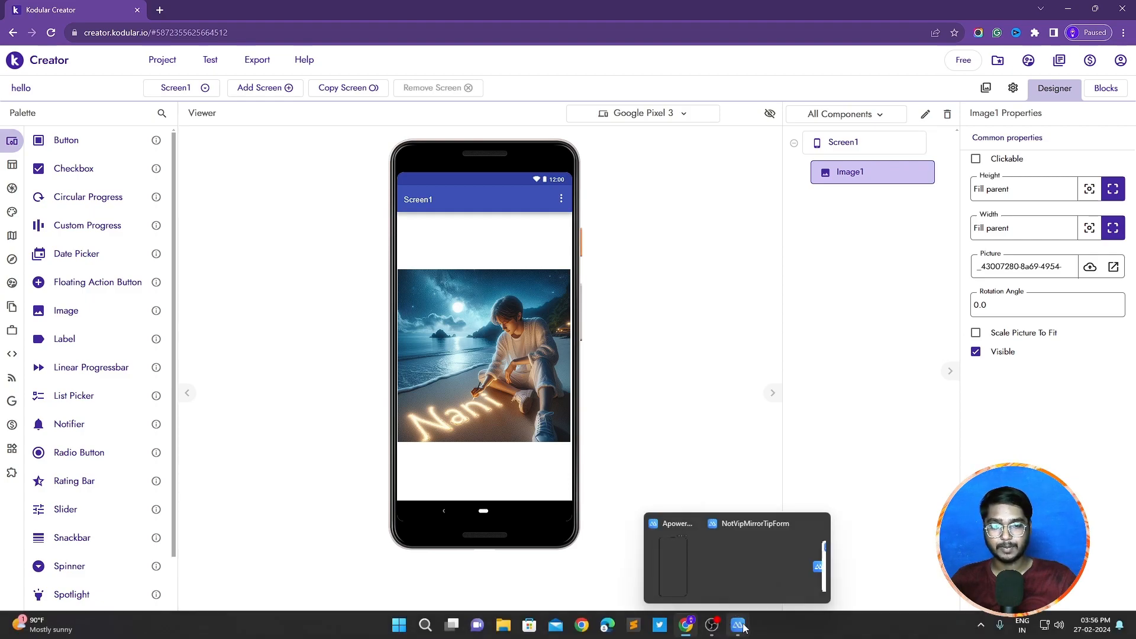
click(735, 571)
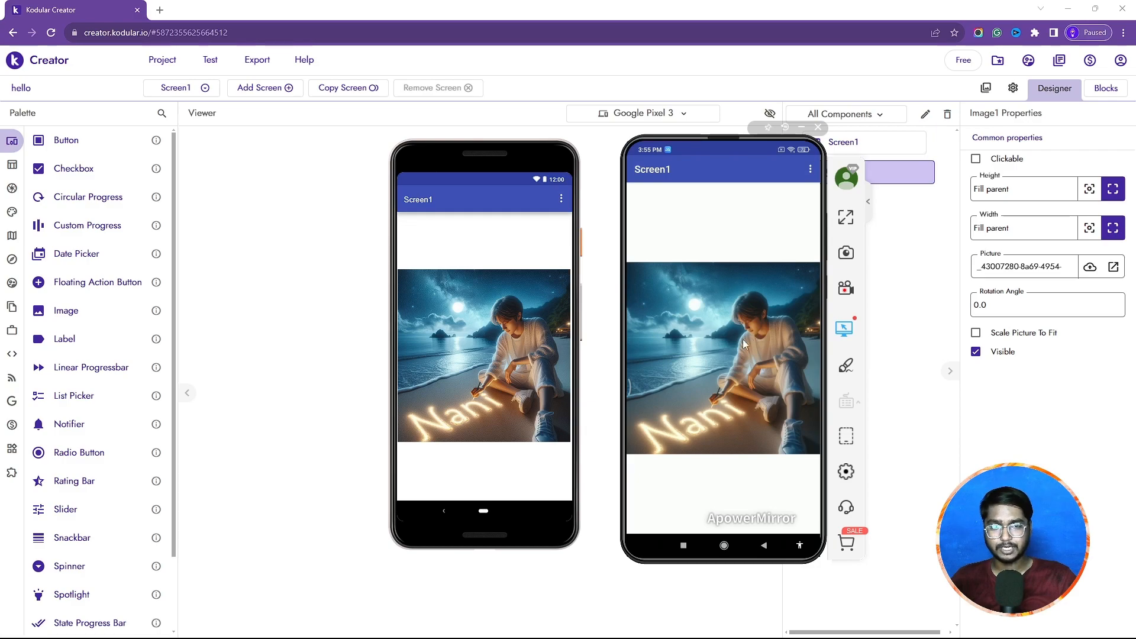
Turn on Clickable for Image1 in Kodular Creator and switch back to the ApowerMirror phone window.
click(1078, 155)
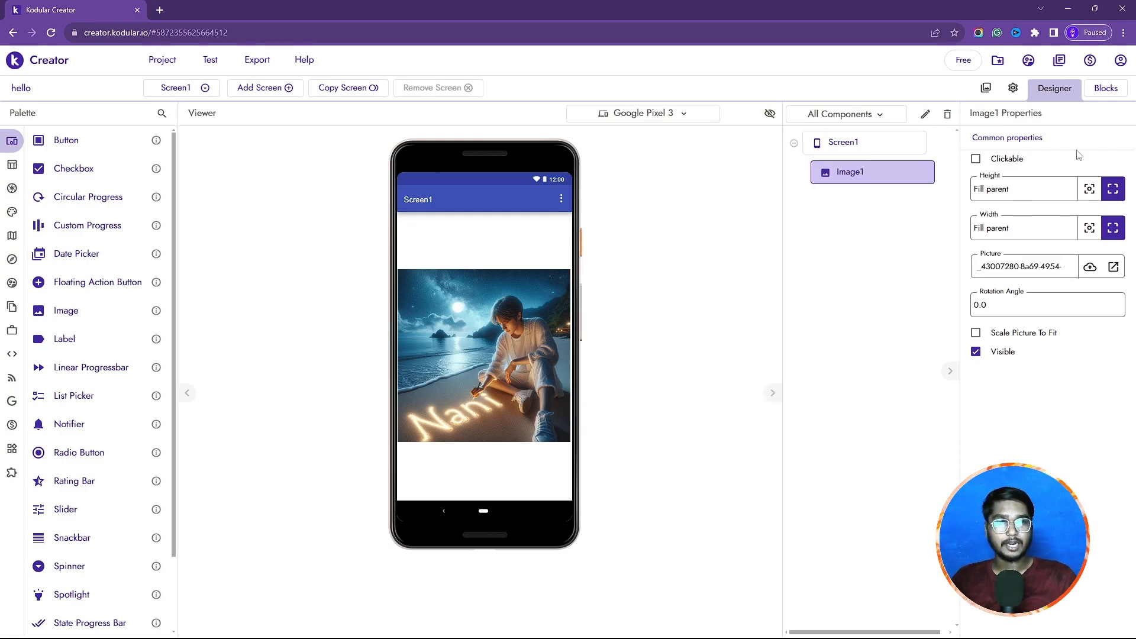
click(983, 163)
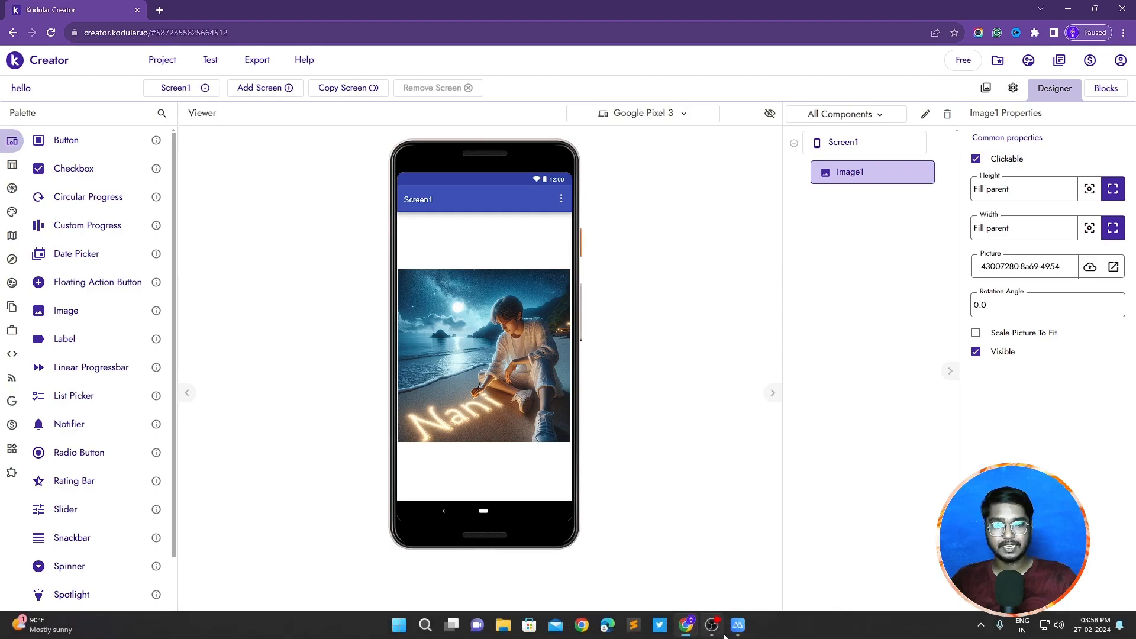
mouse_move(737, 625)
click(694, 580)
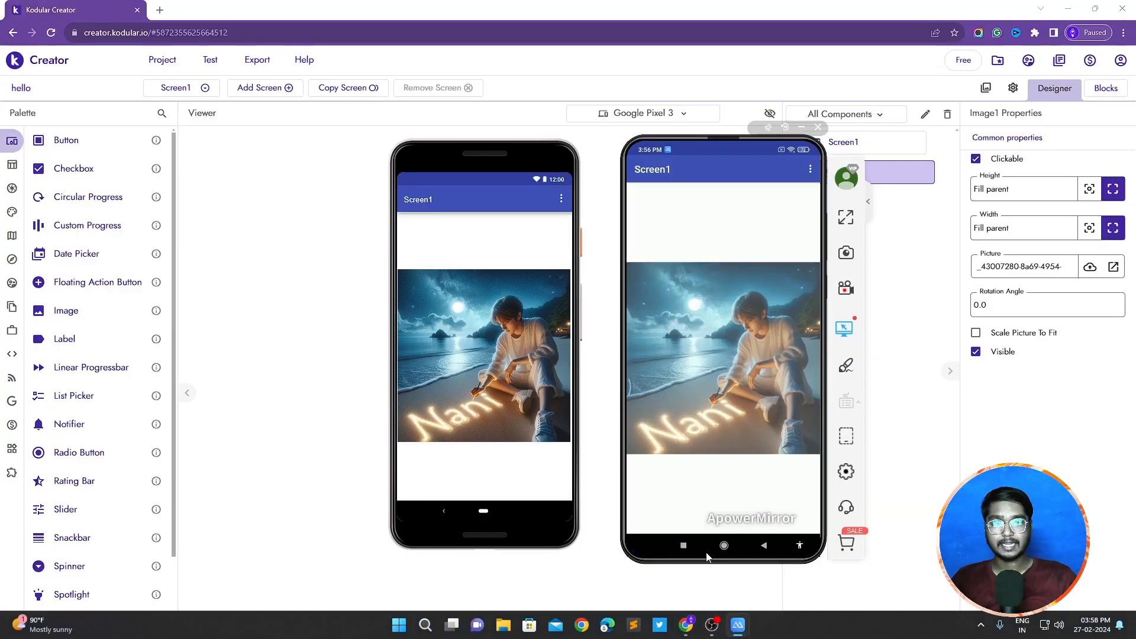
Tap the picture on the mirrored phone several times to test its click response.
click(771, 416)
click(771, 416)
click(771, 417)
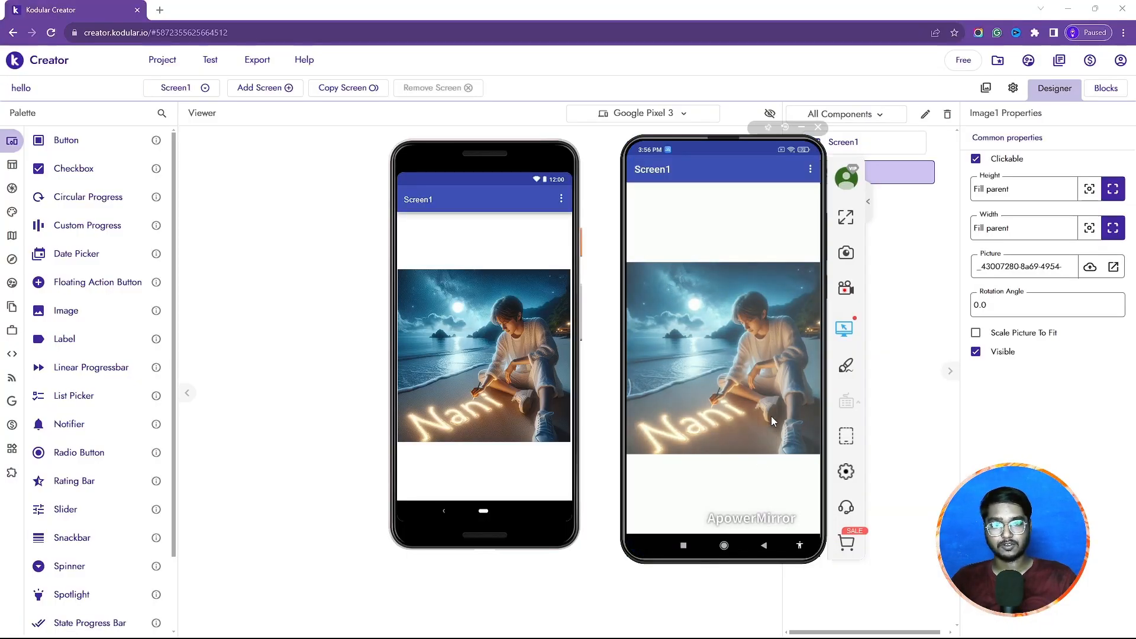
click(772, 415)
click(771, 414)
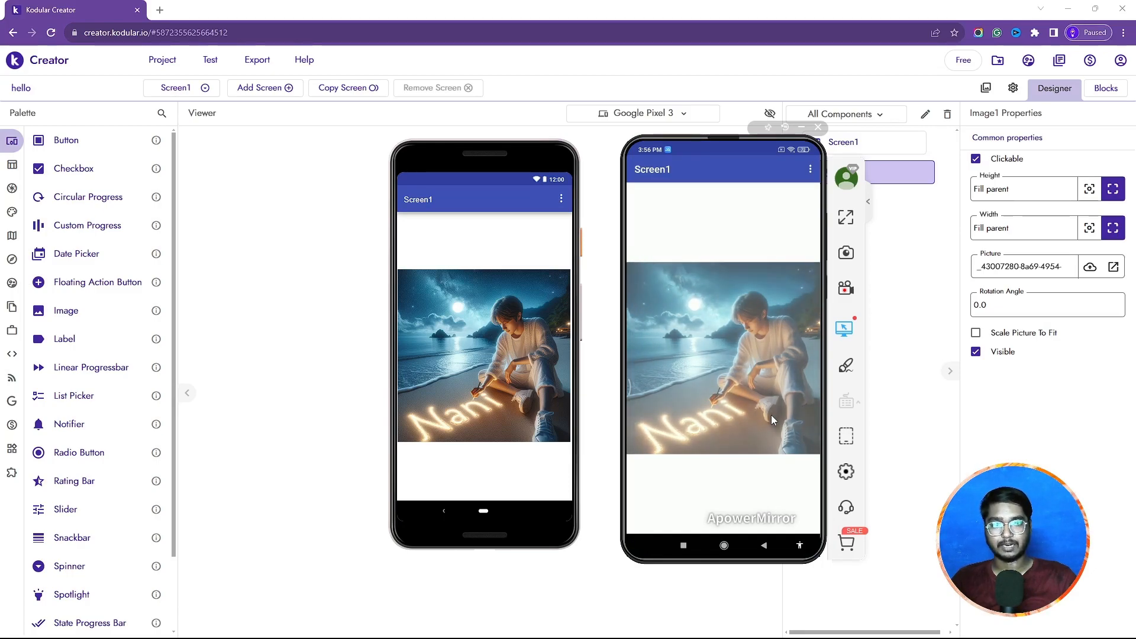
click(771, 414)
Turn off Clickable for Image1 in Kodular Creator and check the picture on the phone mirrored in ApowerMirror.
click(991, 159)
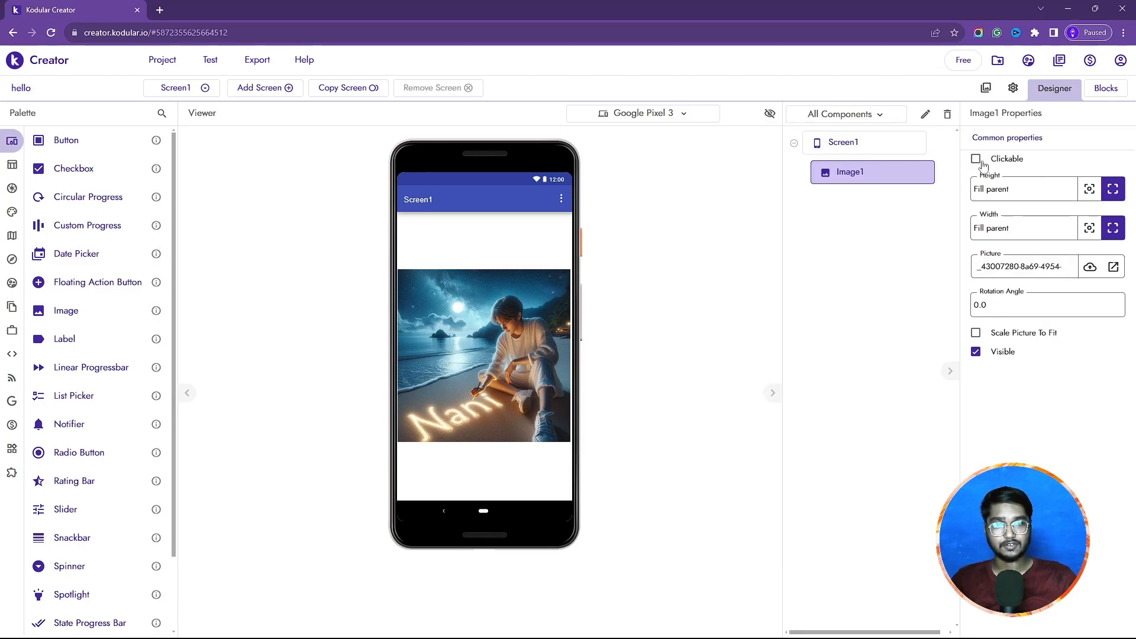
mouse_move(737, 632)
click(670, 567)
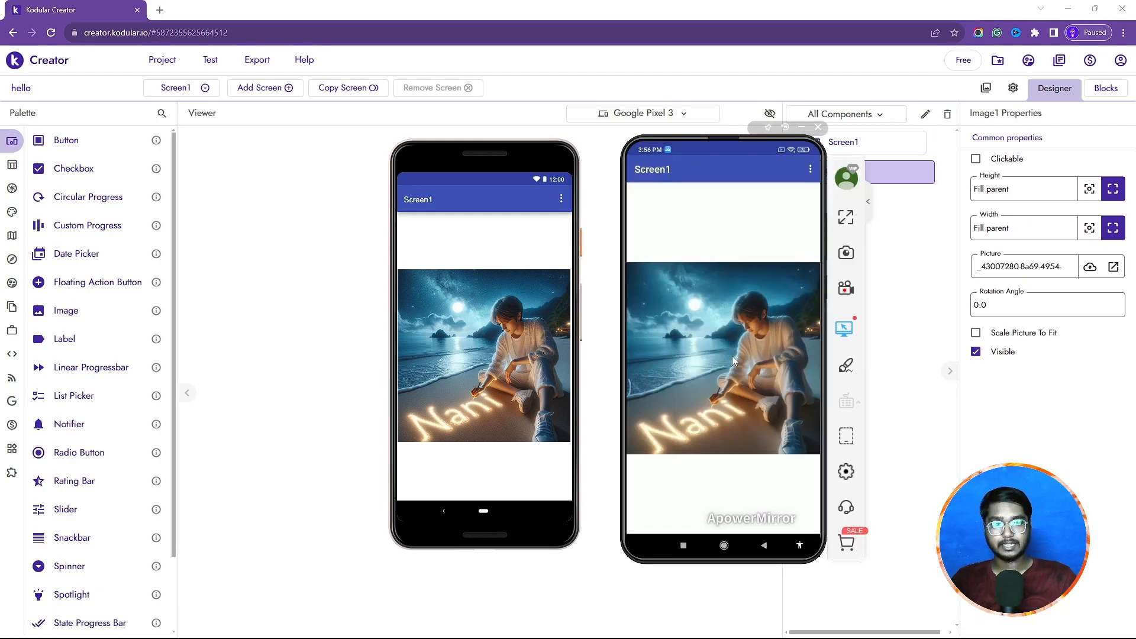
Turn Clickable back on for Image1 in Kodular Creator and bring up the mirrored phone in ApowerMirror.
click(980, 161)
click(980, 160)
mouse_move(738, 626)
click(681, 585)
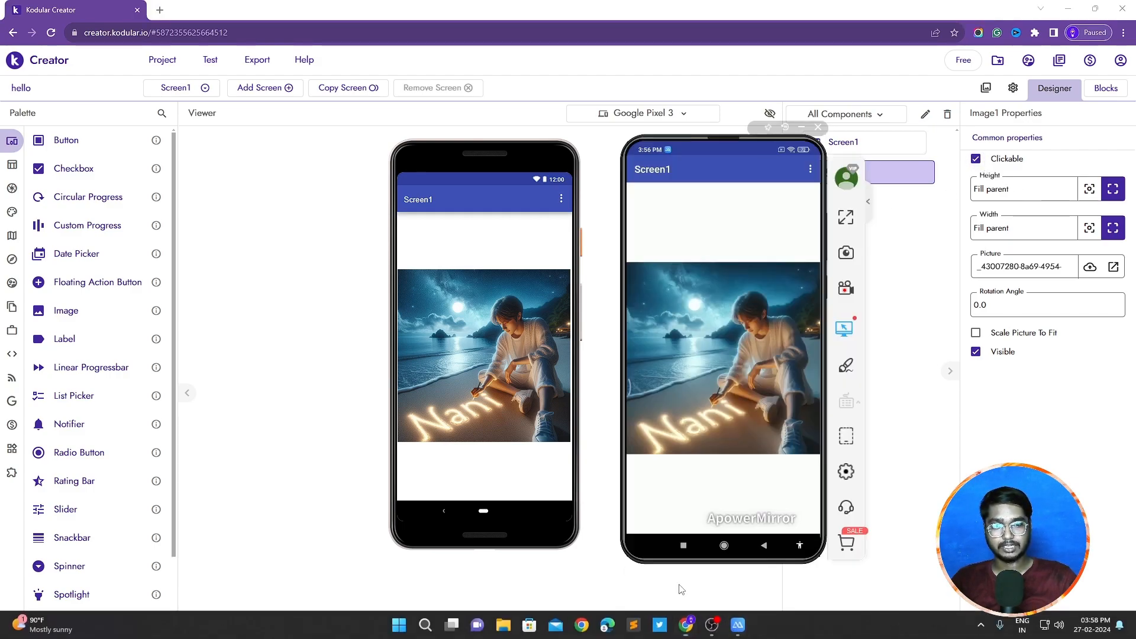
Set Image1's rotation angle to 20 in Kodular Creator and check the picture on the phone mirrored in ApowerMirror.
click(708, 441)
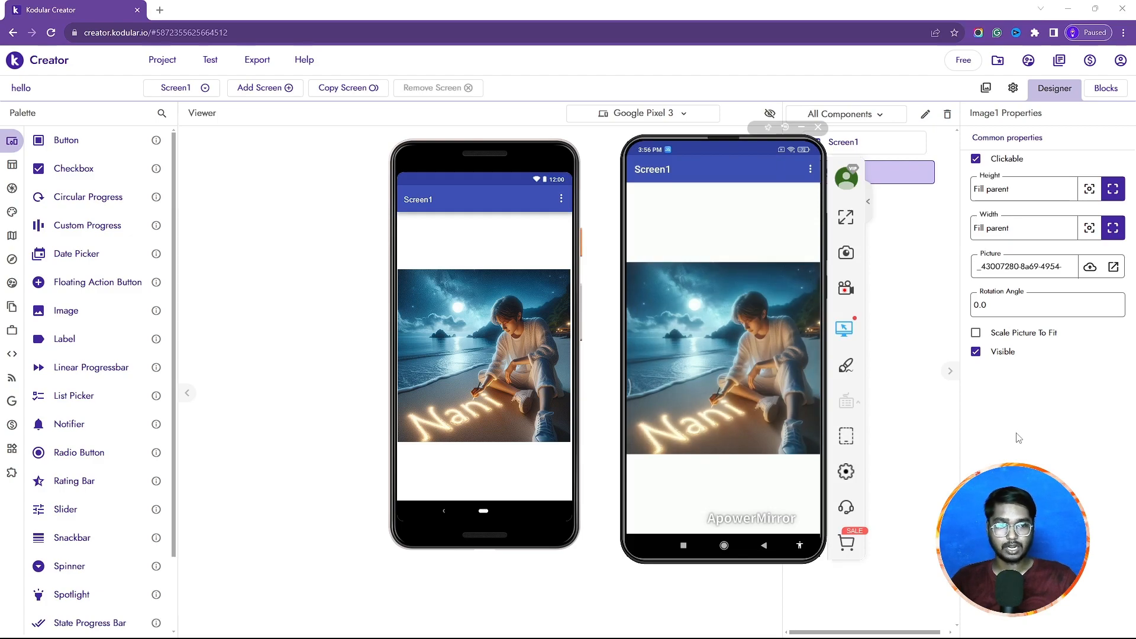
click(998, 307)
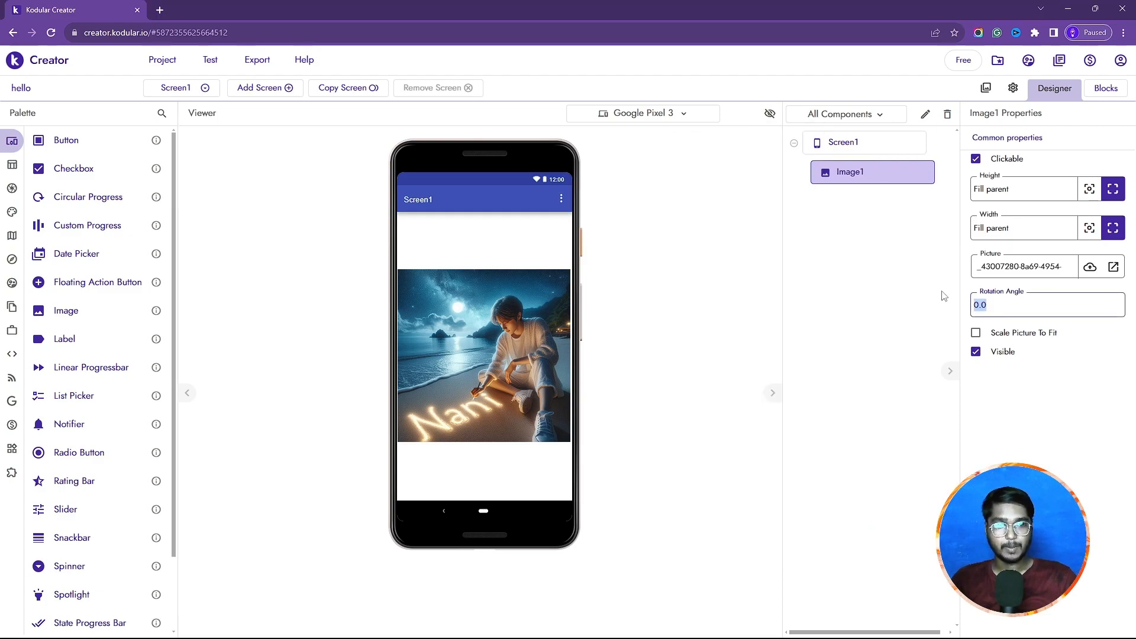
text(20)
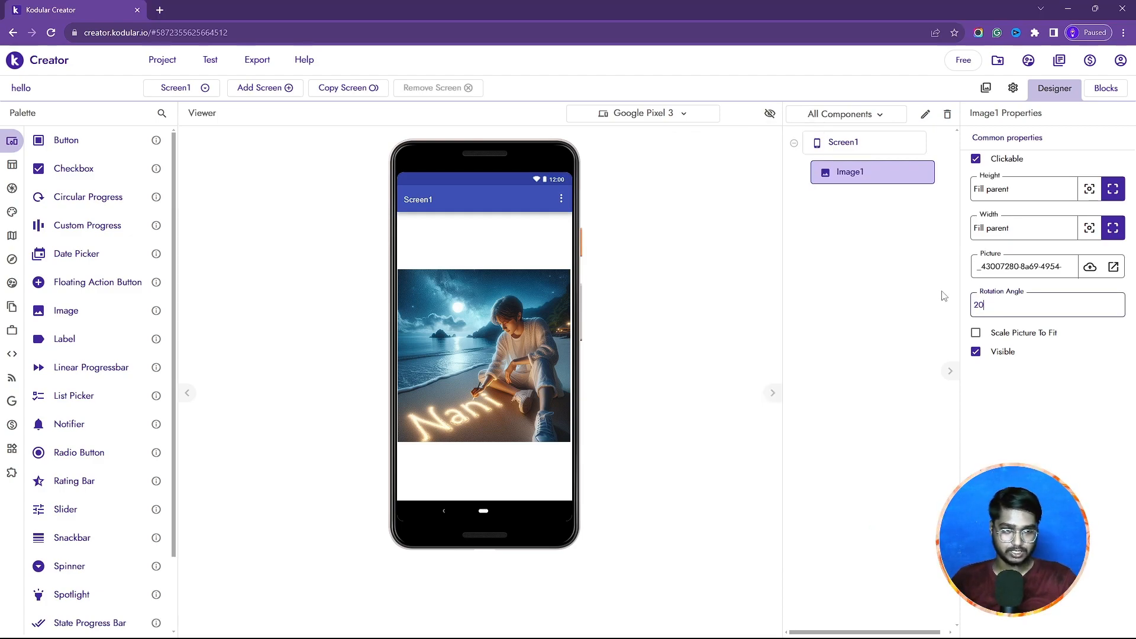
key(Return)
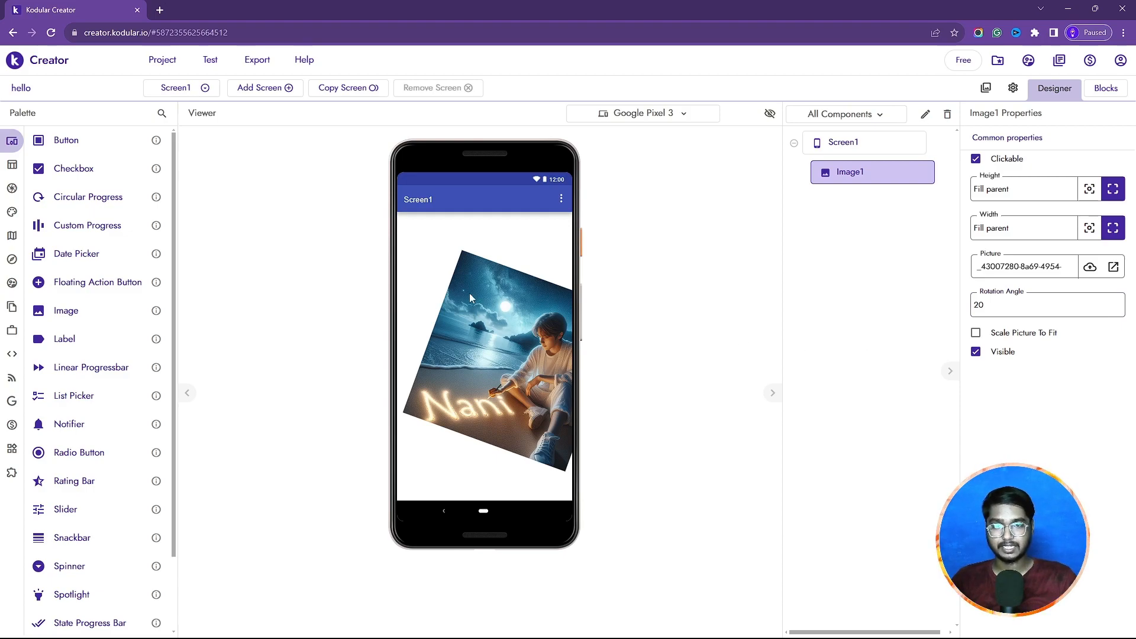
mouse_move(731, 638)
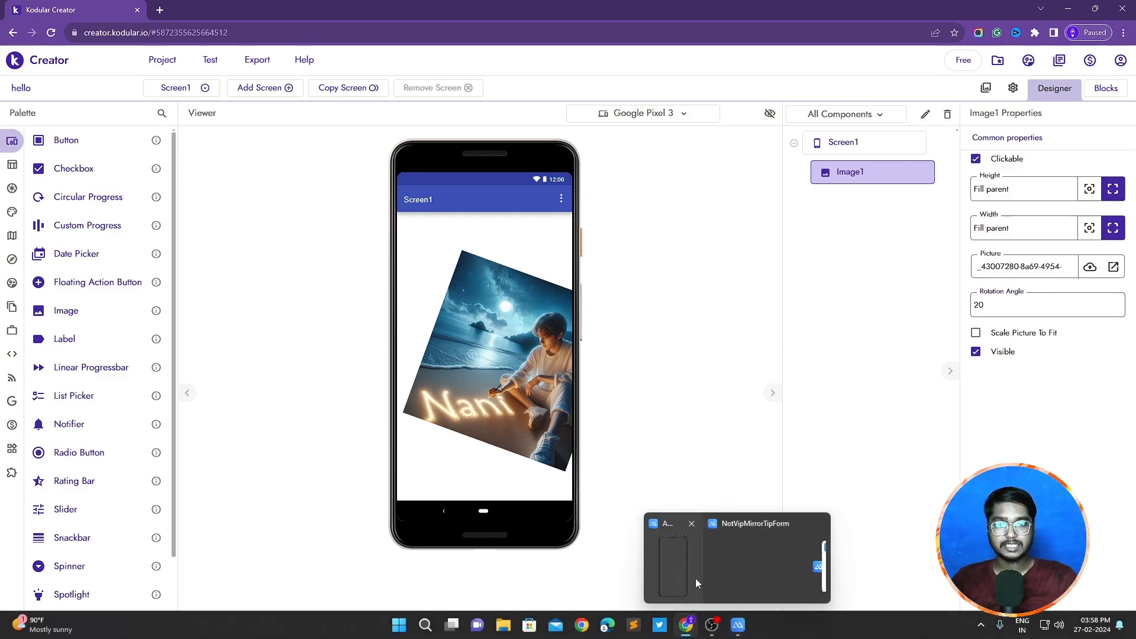
click(697, 577)
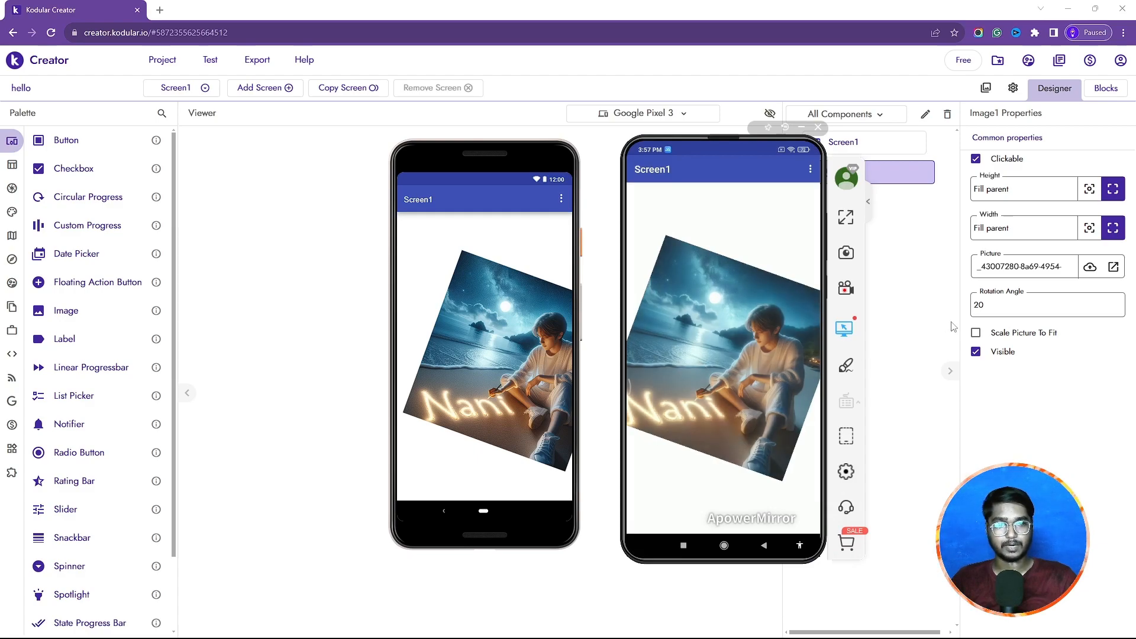
Place the Image1 Click and Long Click event blocks in Kodular Creator's block workspace and review the other blocks available for Image1.
click(1119, 92)
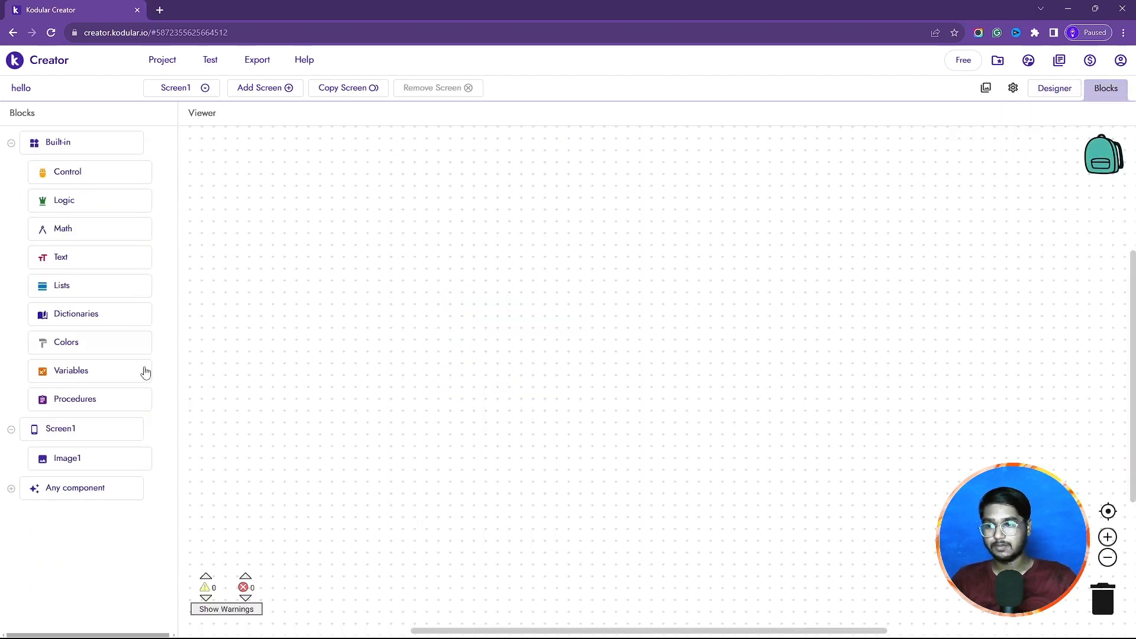
click(97, 457)
scroll(350, 433, up, 3)
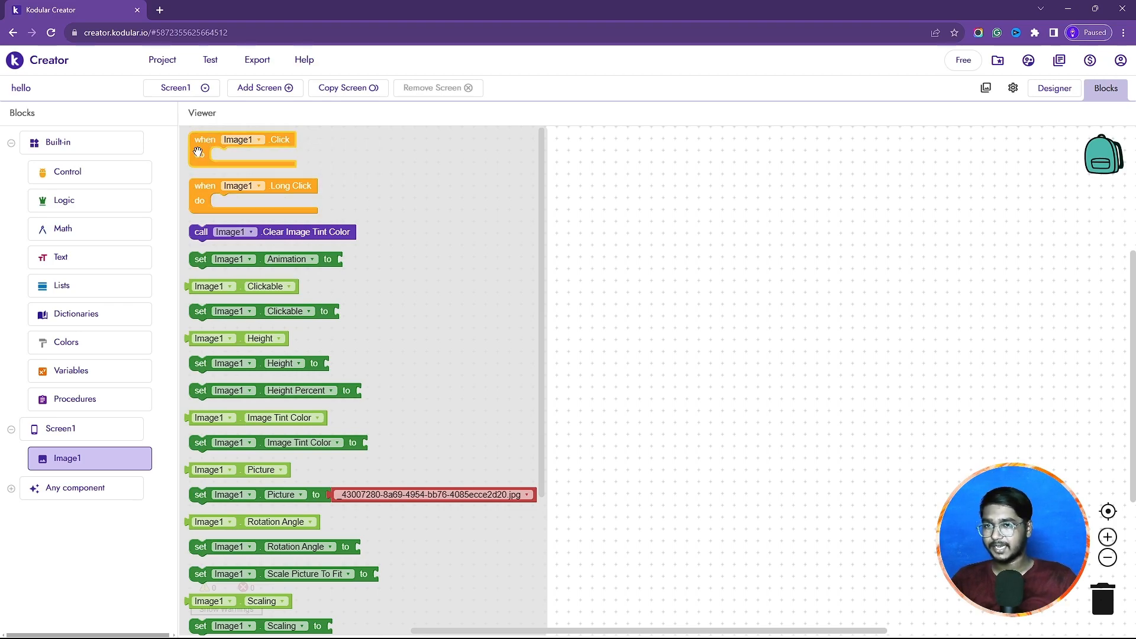
drag(199, 152, 387, 176)
click(53, 456)
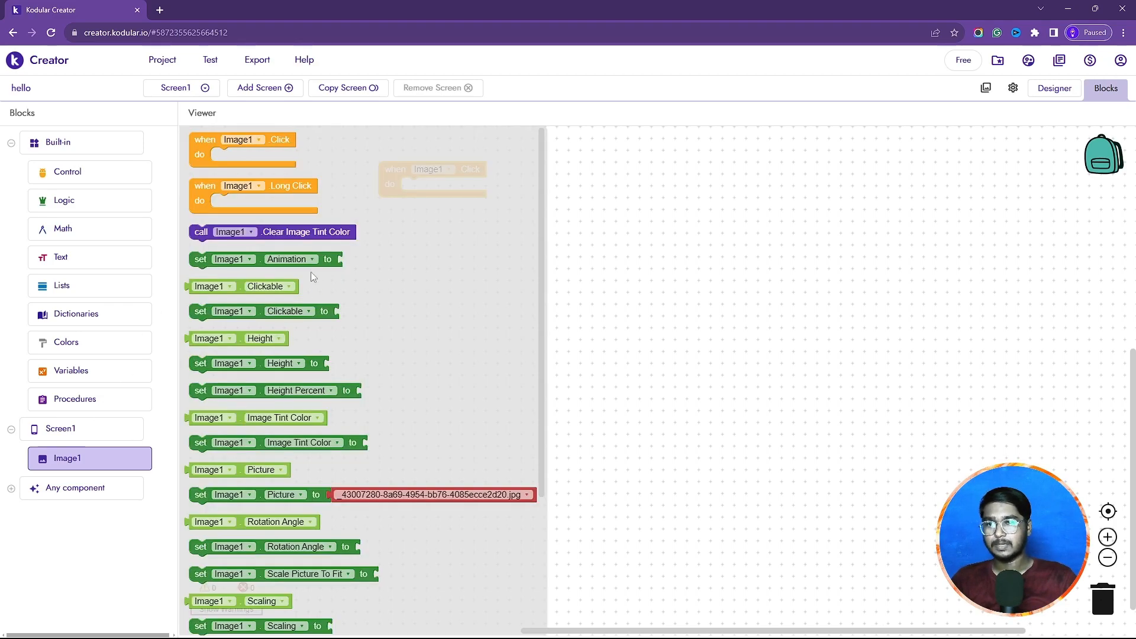
drag(280, 188, 494, 243)
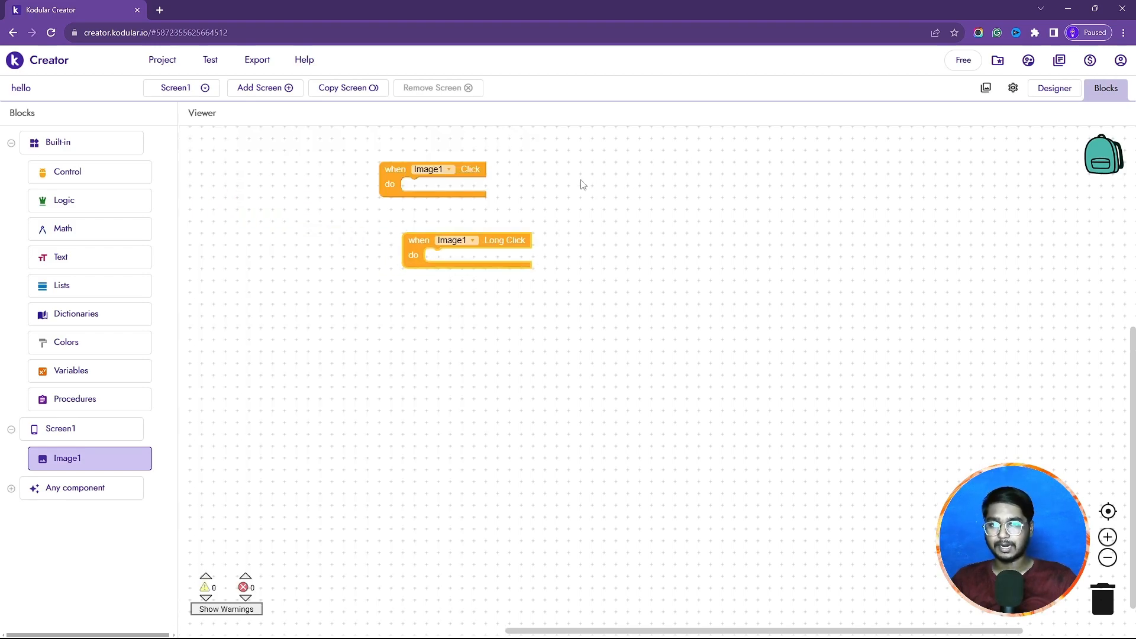
drag(395, 169, 372, 181)
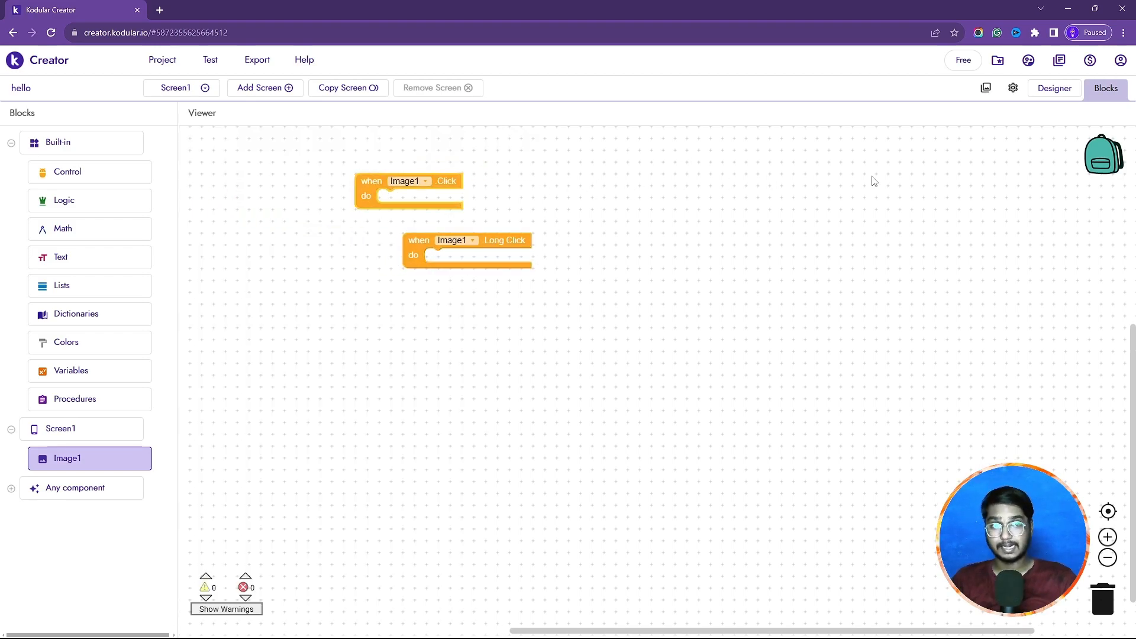
click(67, 458)
scroll(263, 325, down, 3)
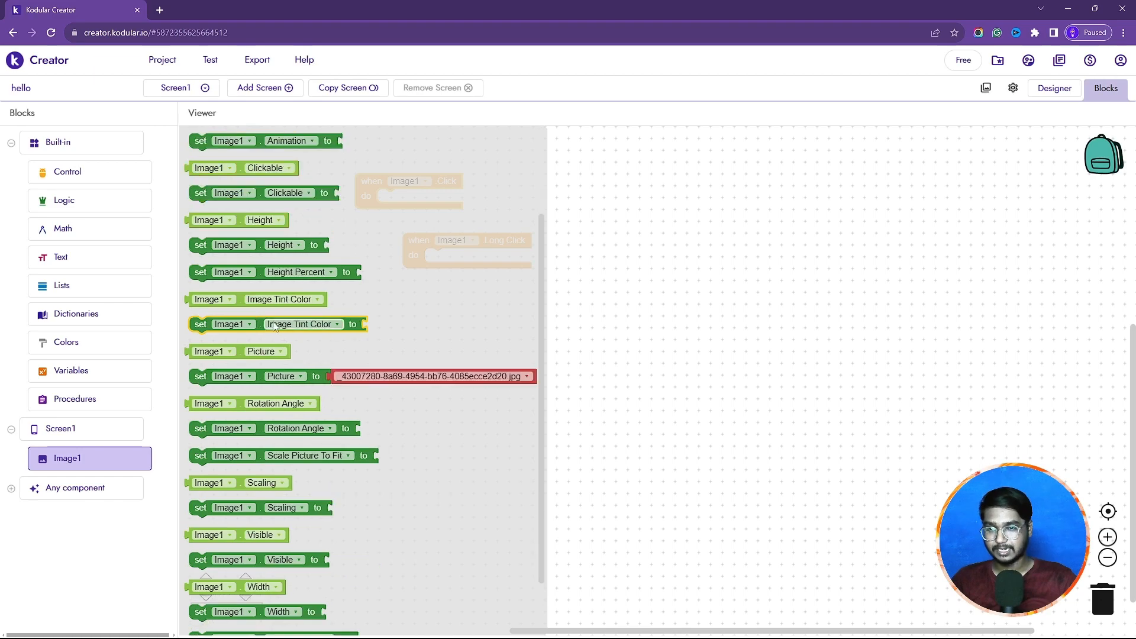
scroll(239, 319, down, 2)
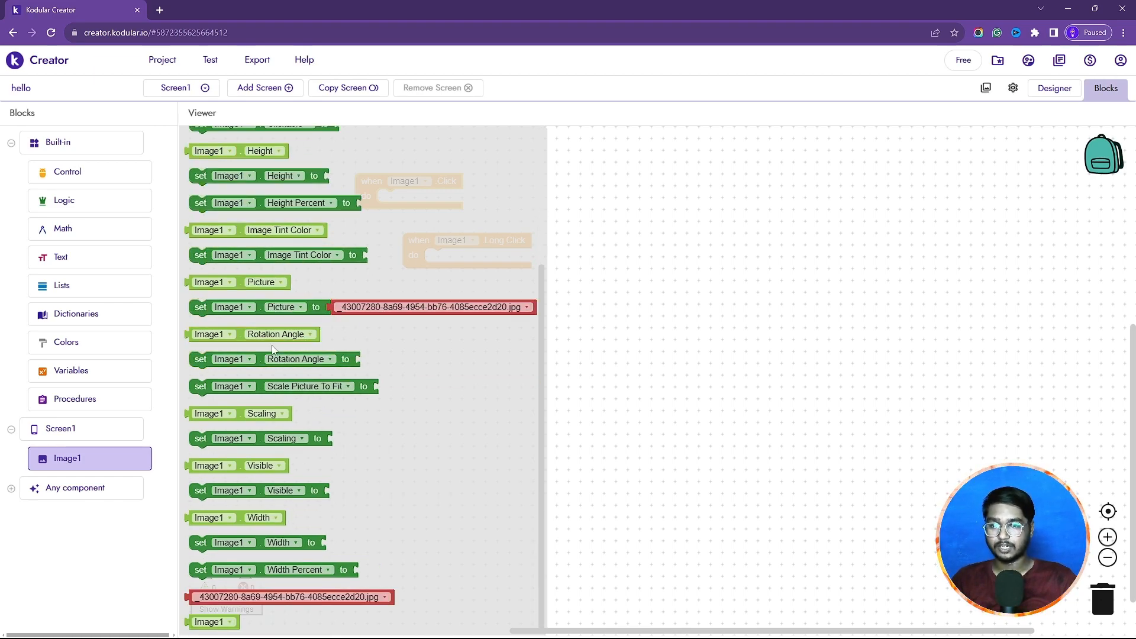
Return to the designer and reset Image1's rotation angle to 0.
click(1052, 90)
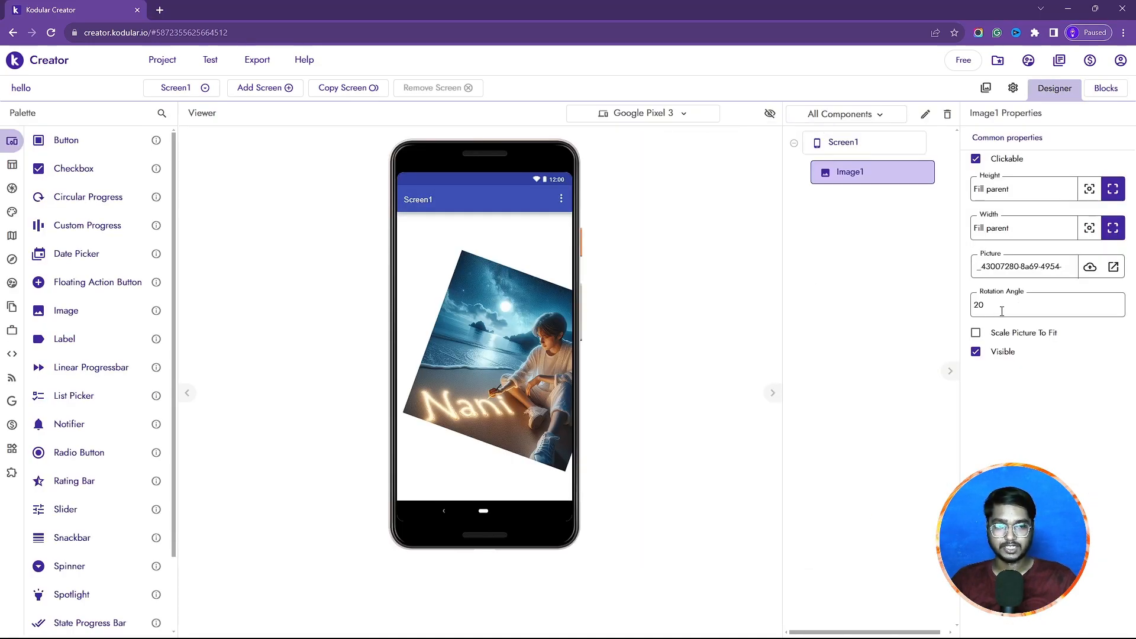
drag(975, 305, 996, 311)
text(0)
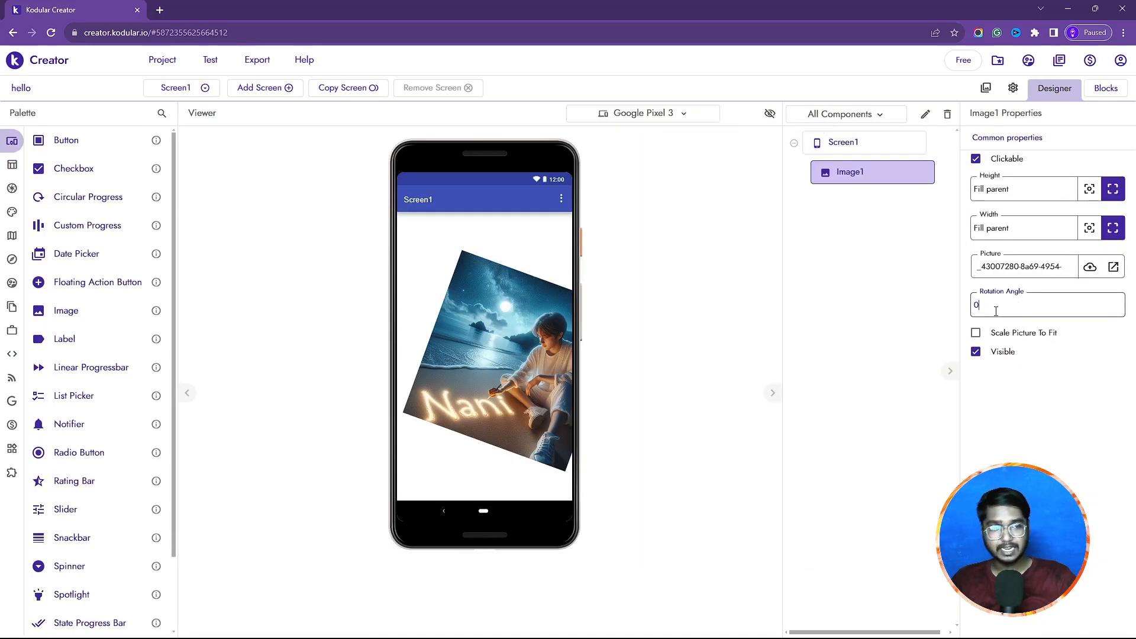
key(Return)
Add a second Image component above Image1 on Screen1 and assign it the same uploaded picture.
drag(62, 310, 423, 274)
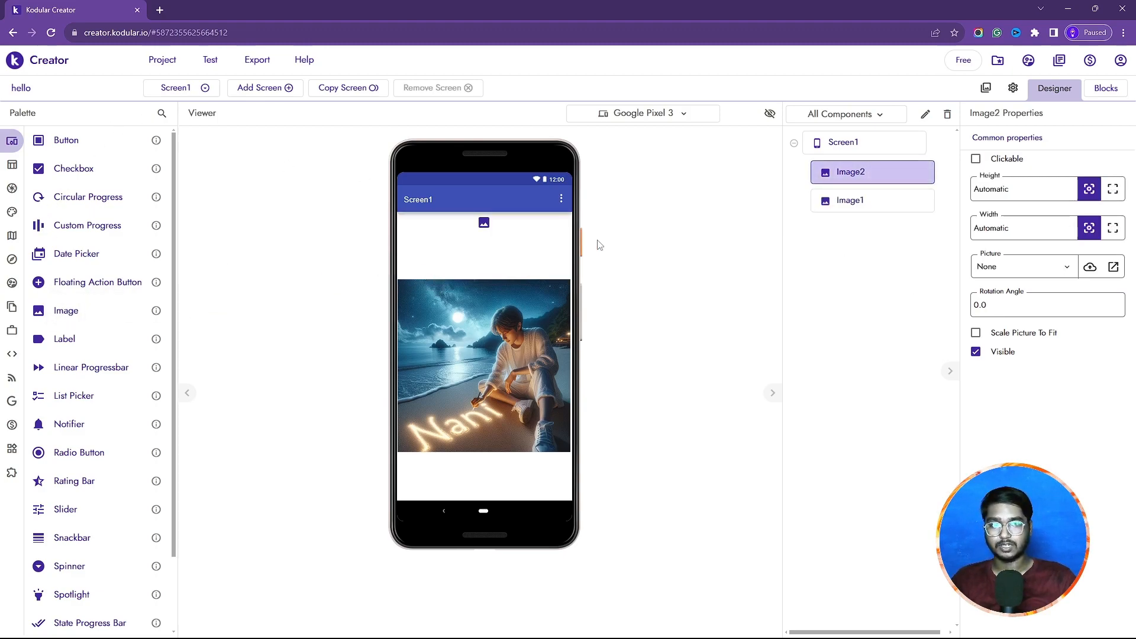
click(1006, 268)
click(1005, 321)
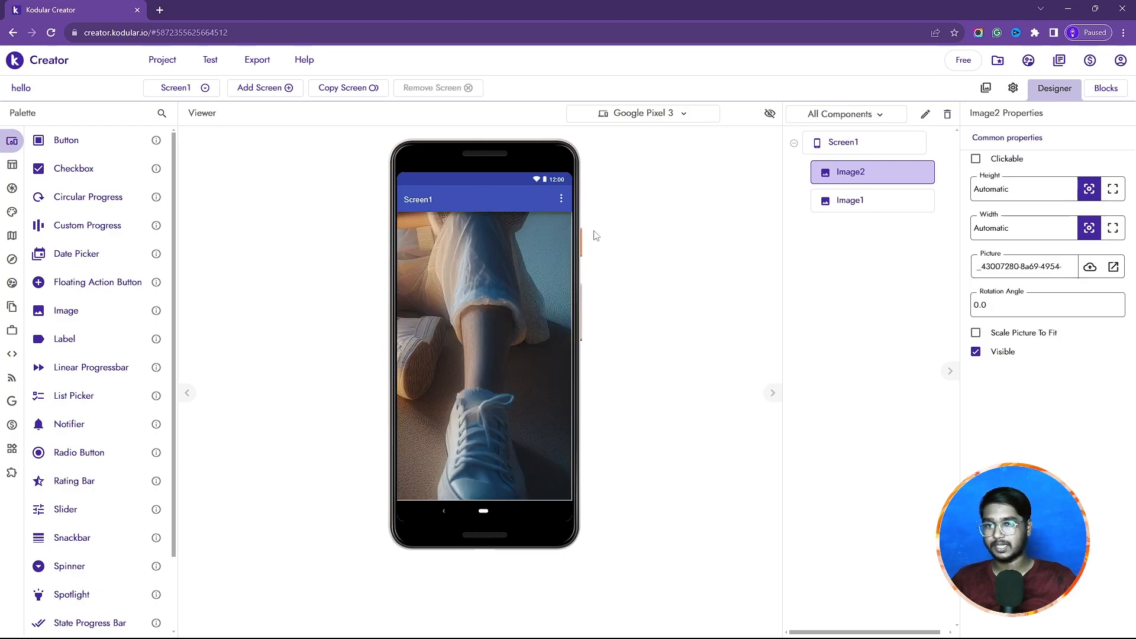
Turn on Scale Picture To Fit for Image2 and set its height and width to Fill parent.
click(1002, 337)
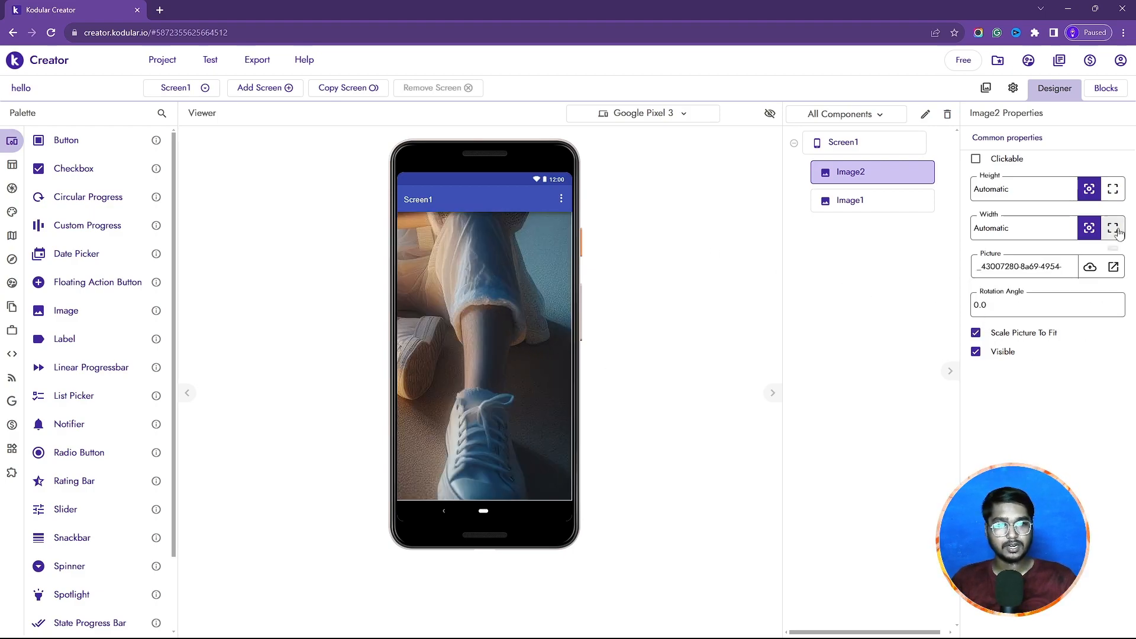
click(1113, 188)
click(1113, 227)
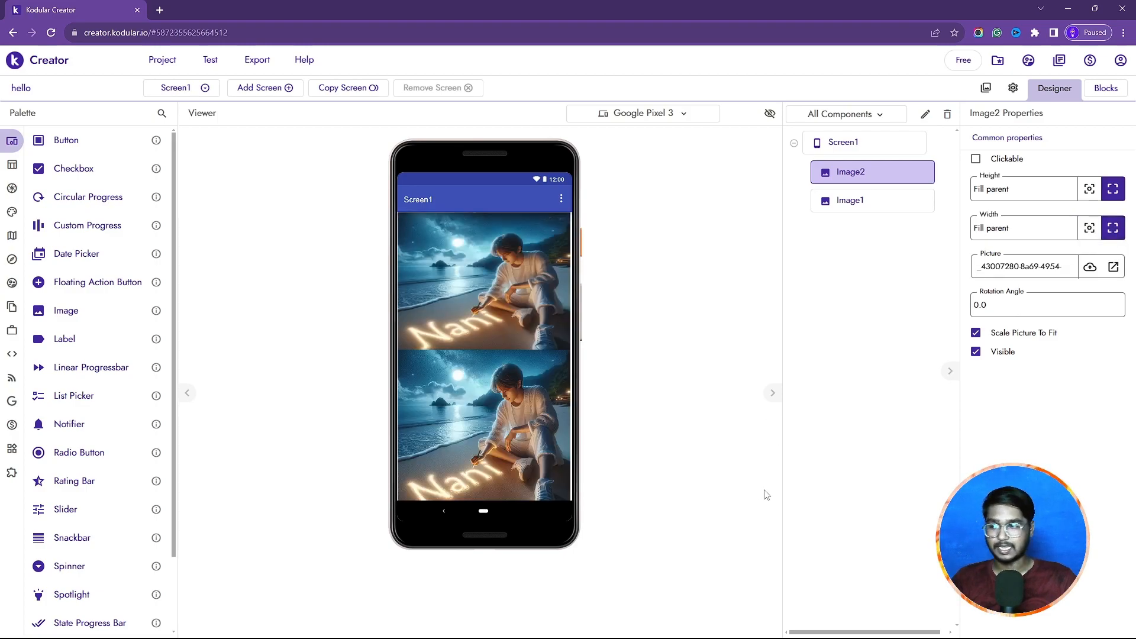
Compare both pictures on the phone mirrored in ApowerMirror, and minimize the mirror window to return to Kodular Creator.
click(552, 458)
click(979, 160)
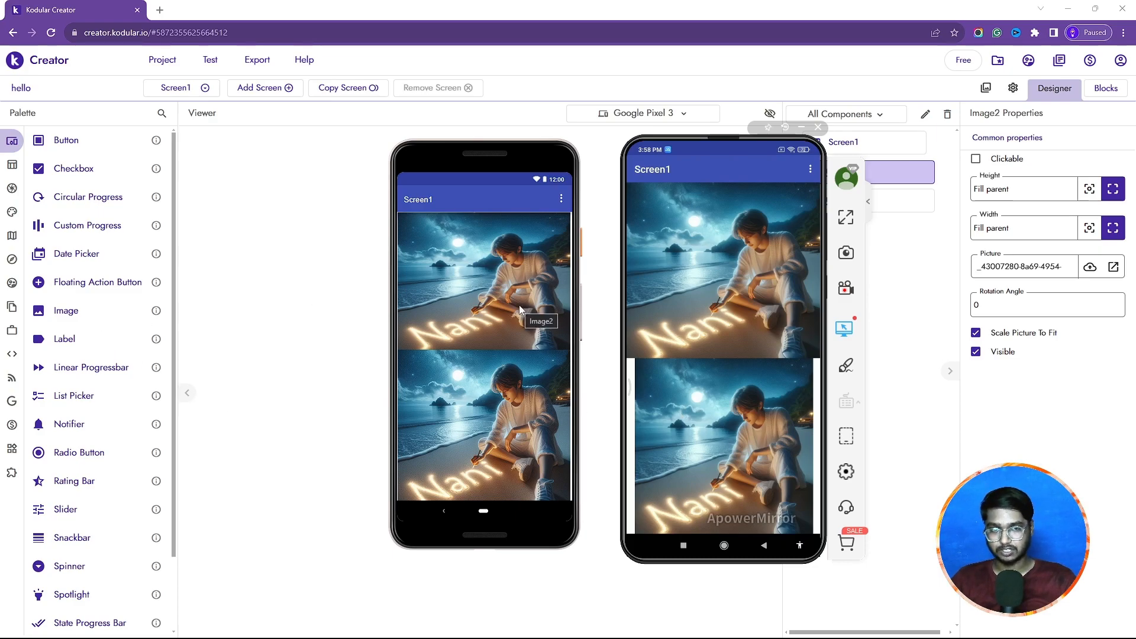
click(803, 127)
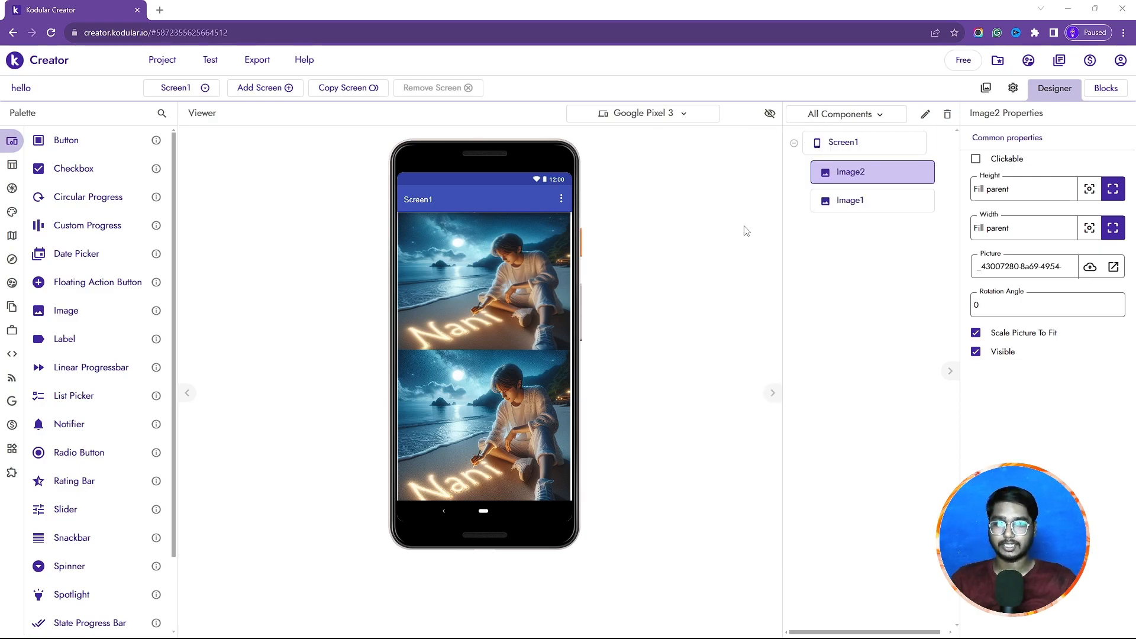